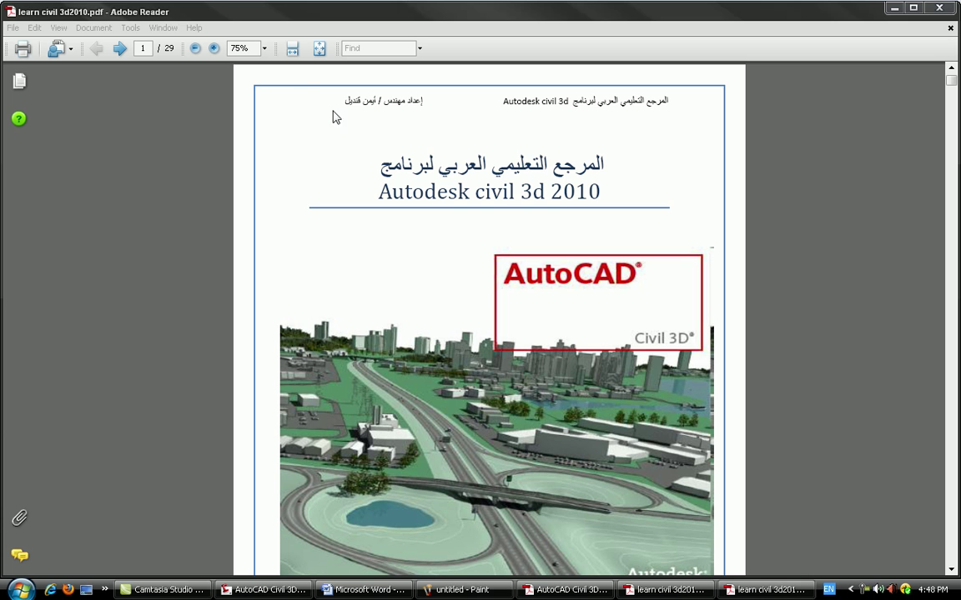
- Scroll the tutorial PDF ahead to page 27, the alignment properties lesson
scroll(327, 245, "down", 2)
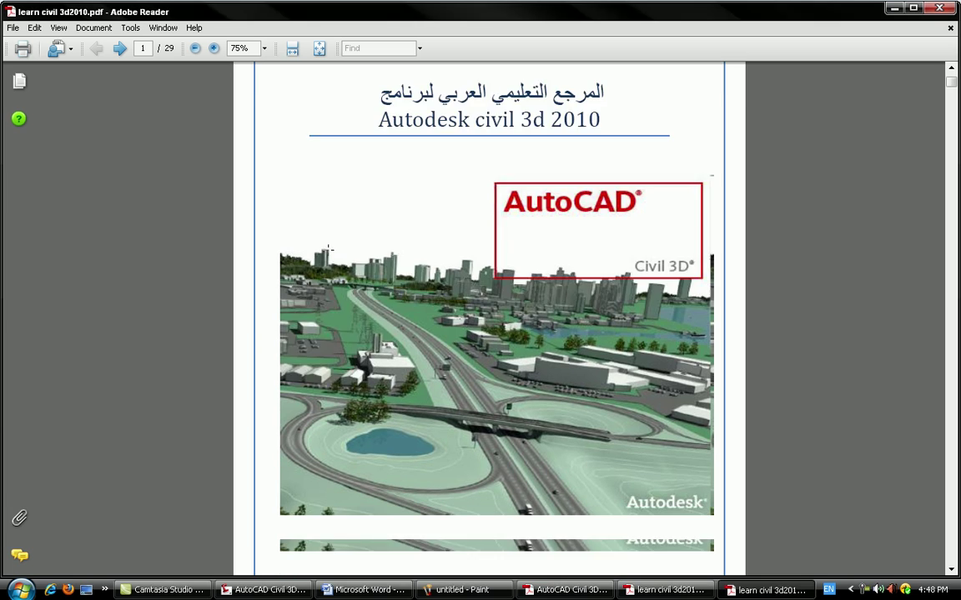
scroll(326, 248, "down", 4)
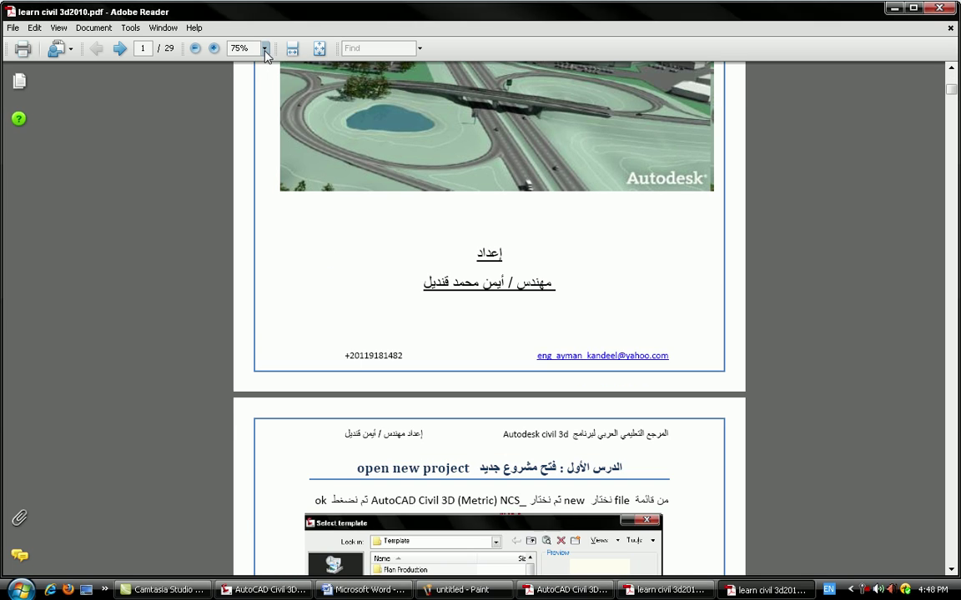
left_click(264, 49)
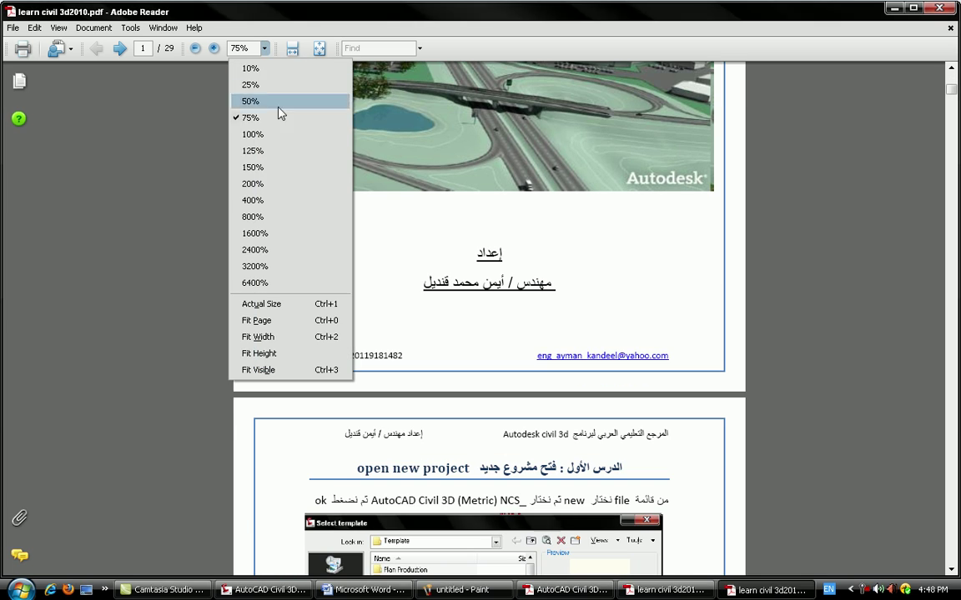
left_click(950, 89)
left_click_drag(951, 89, 952, 540)
scroll(592, 325, "up", 5)
scroll(584, 313, "up", 8)
scroll(579, 300, "up", 8)
scroll(500, 216, "up", 2)
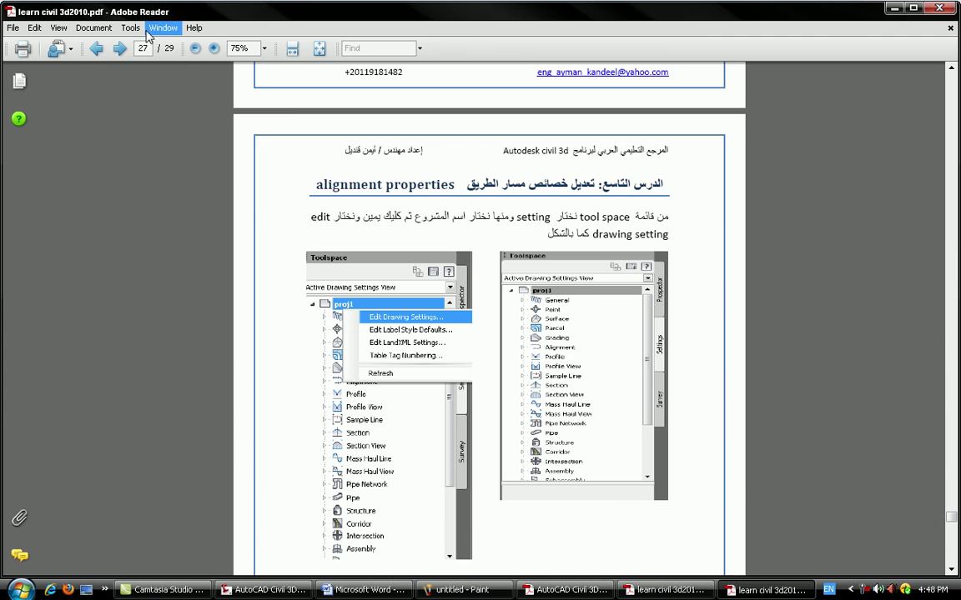
- Zoom the page to 125% and scroll down to the Toolspace illustrations
left_click(265, 49)
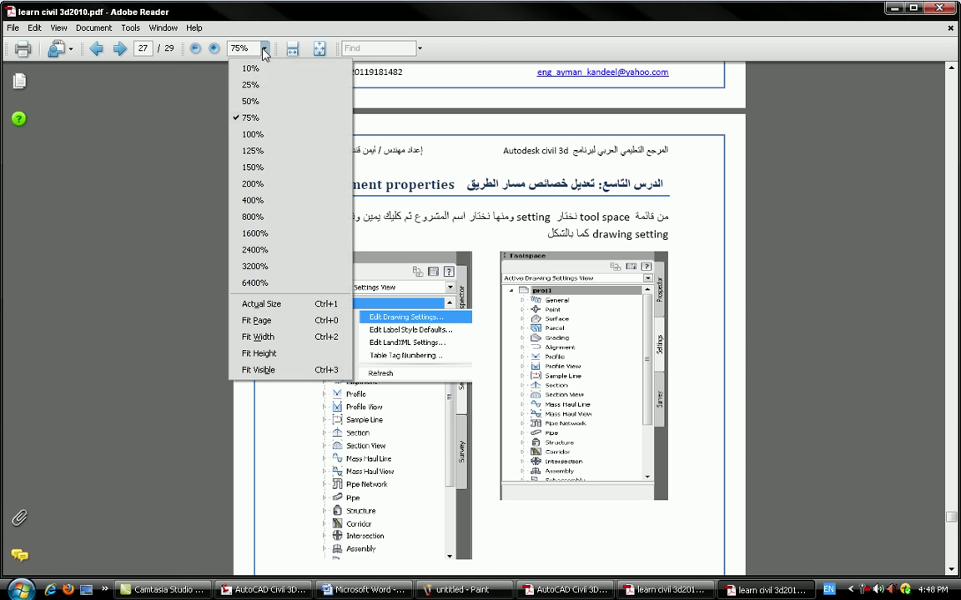
left_click(282, 150)
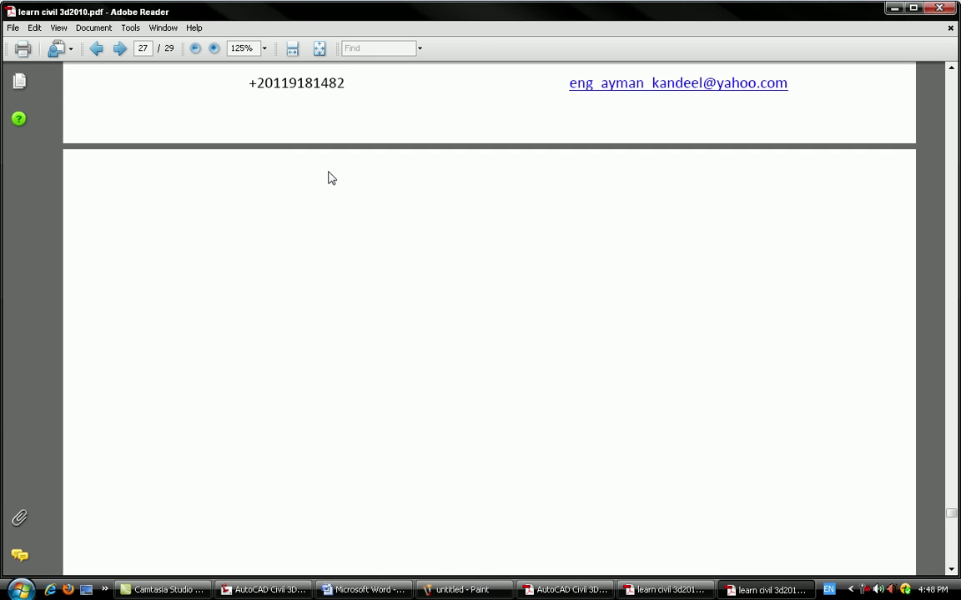
scroll(366, 214, "down", 2)
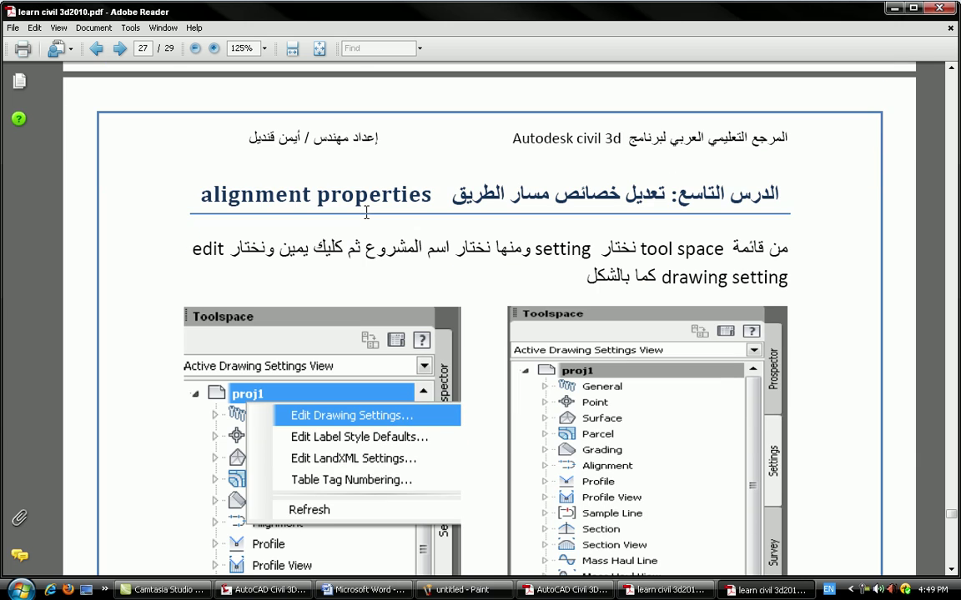
scroll(366, 211, "down", 3)
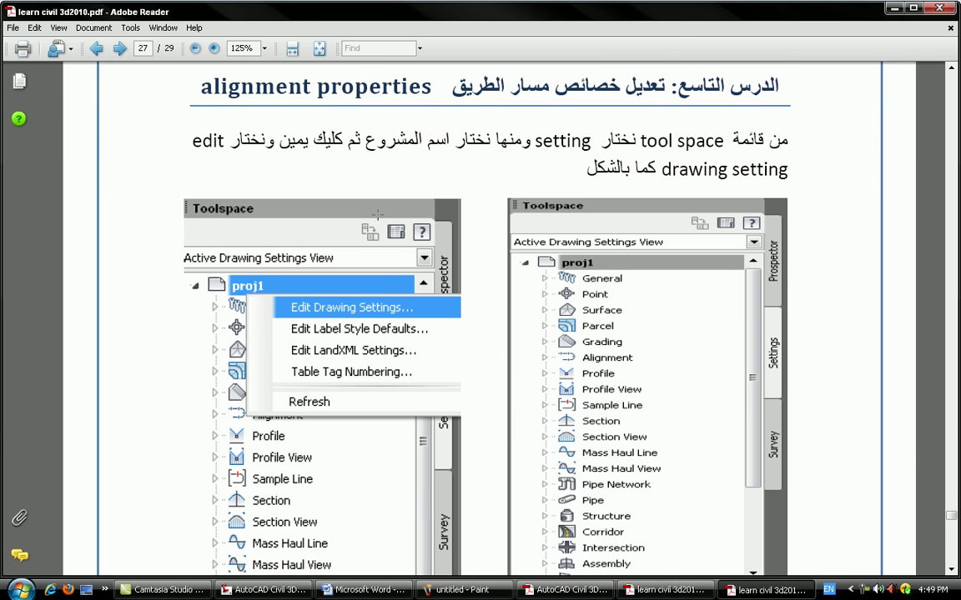
- In Civil 3D, open Edit Drawing Settings for proj1 from the Toolspace Settings tree
left_click(265, 589)
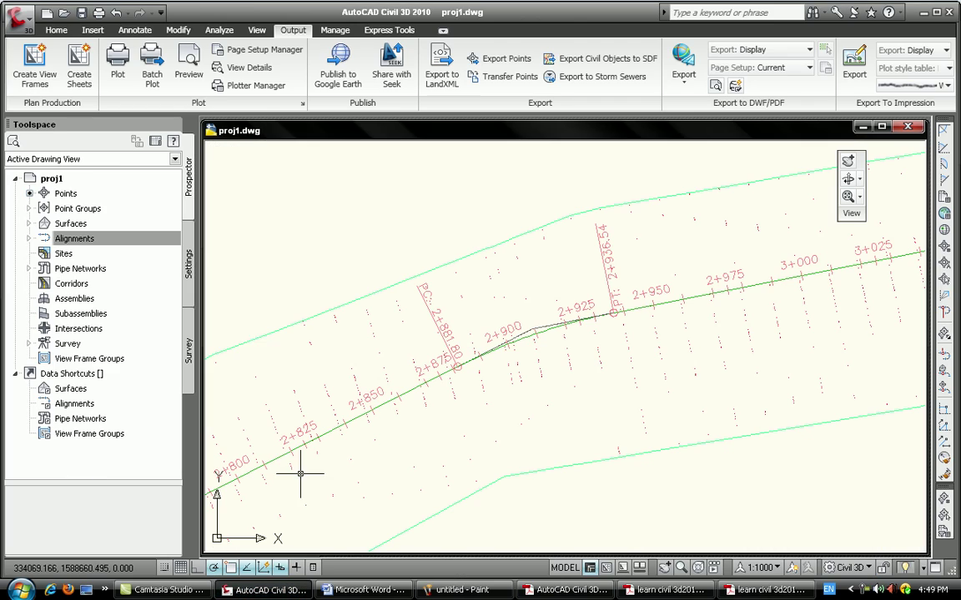
mouse_move(52, 133)
left_click(191, 263)
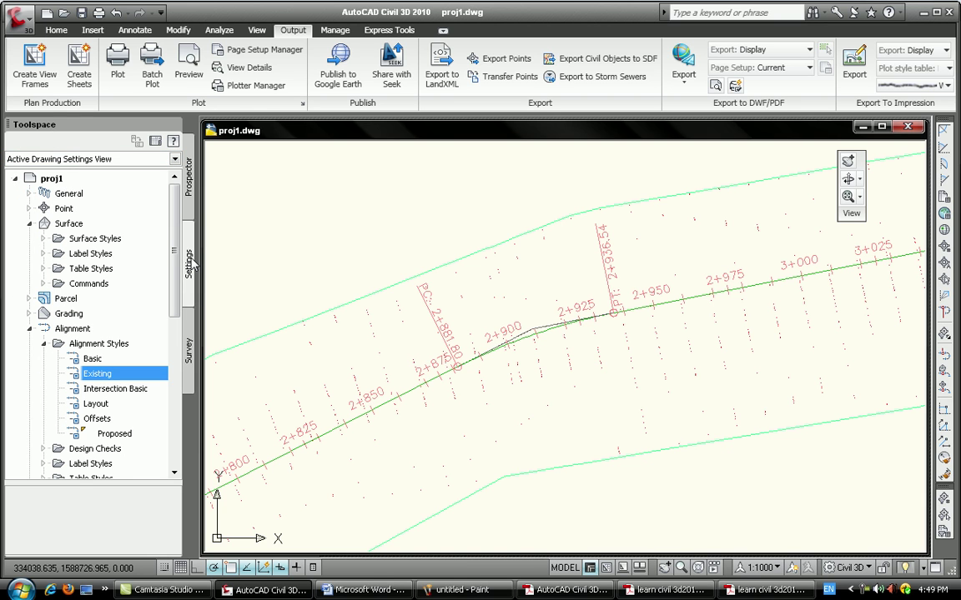
double_click(51, 179)
double_click(53, 180)
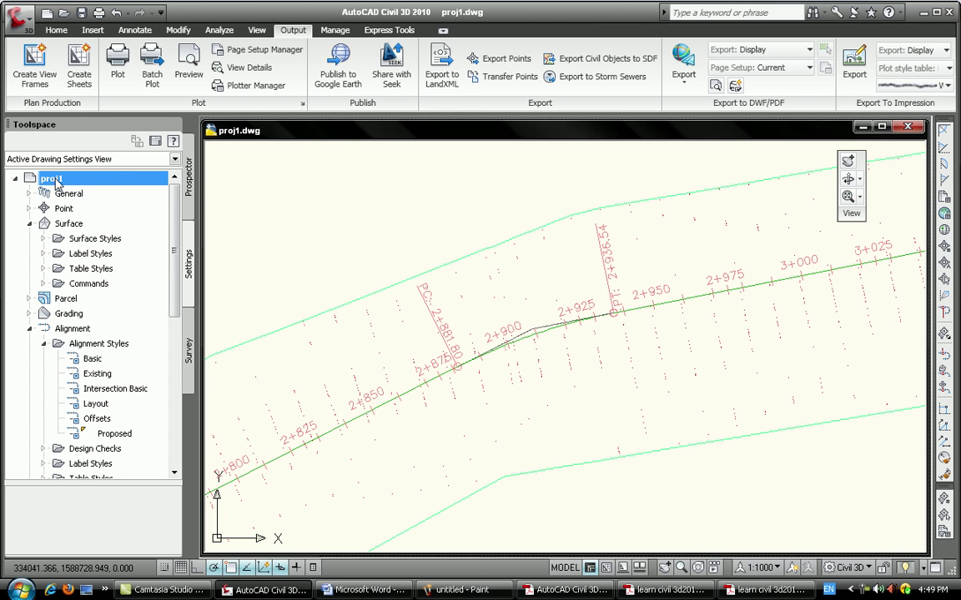
right_click(73, 180)
left_click(94, 191)
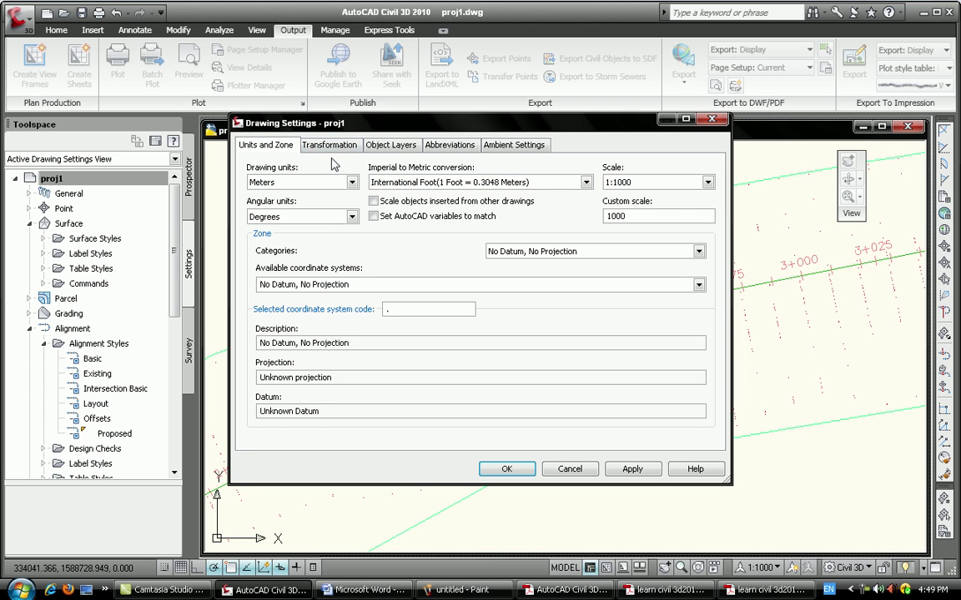
- Keep Meters, Degrees, International Foot conversion and the 1:1000 scale on Units and Zone
left_click(316, 183)
left_click(316, 185)
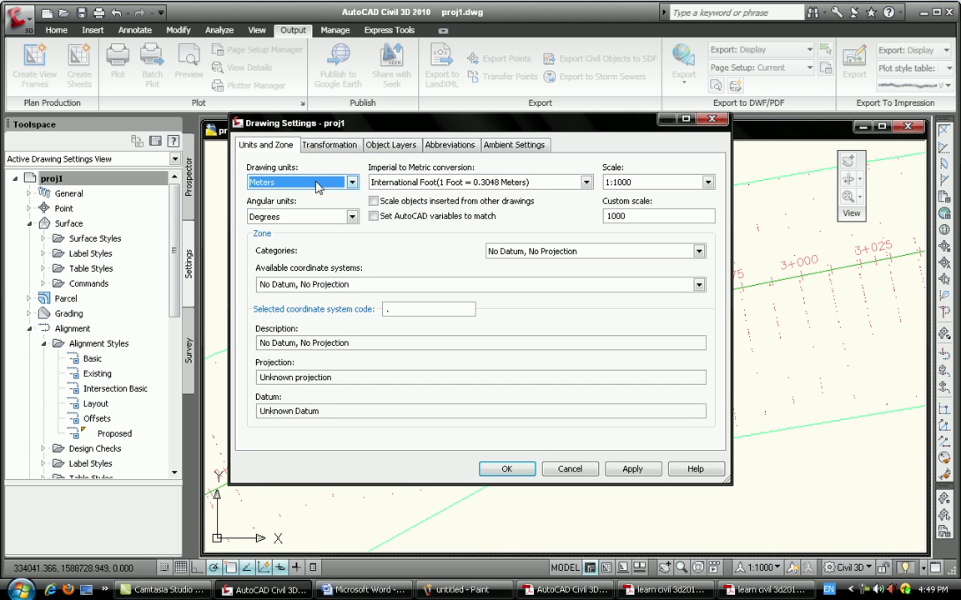
left_click(335, 216)
left_click(336, 216)
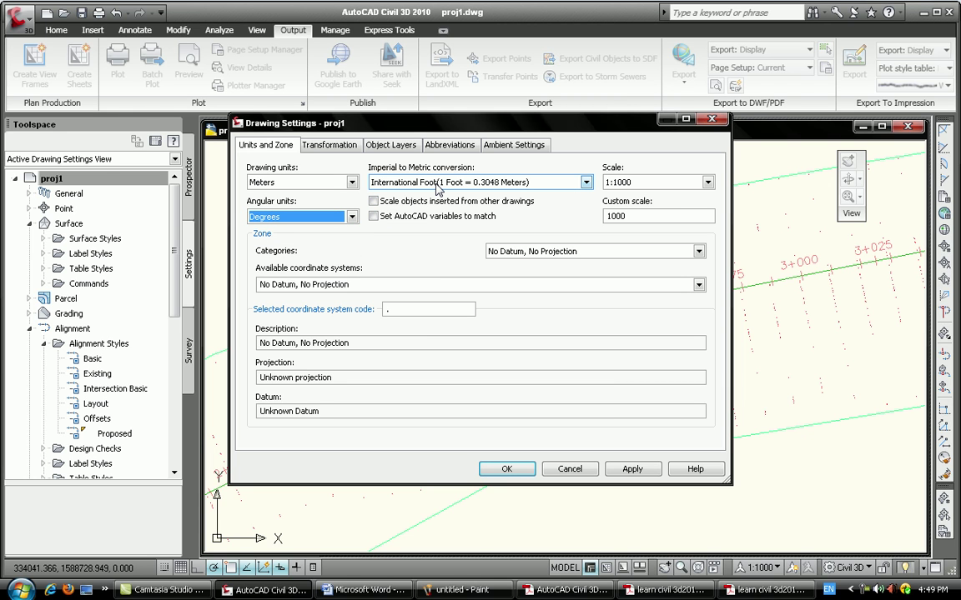
left_click(437, 188)
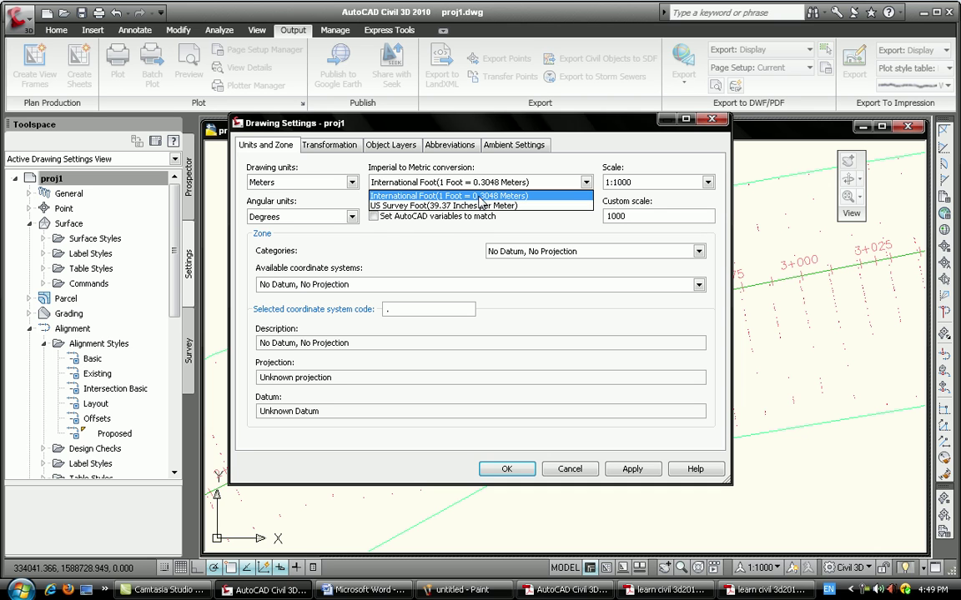
left_click(481, 197)
left_click(473, 187)
left_click(473, 190)
left_click(474, 185)
left_click(473, 188)
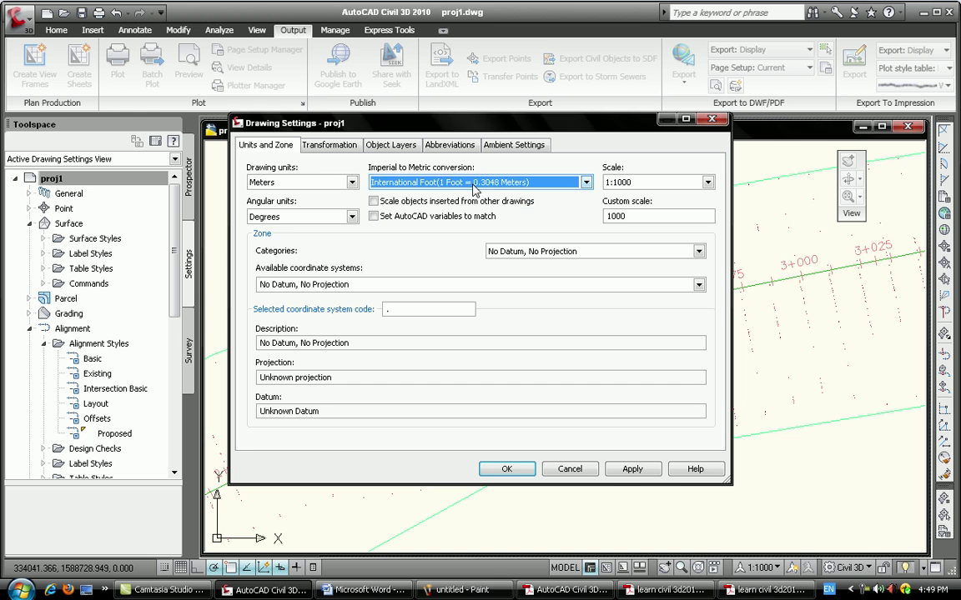
left_click(401, 282)
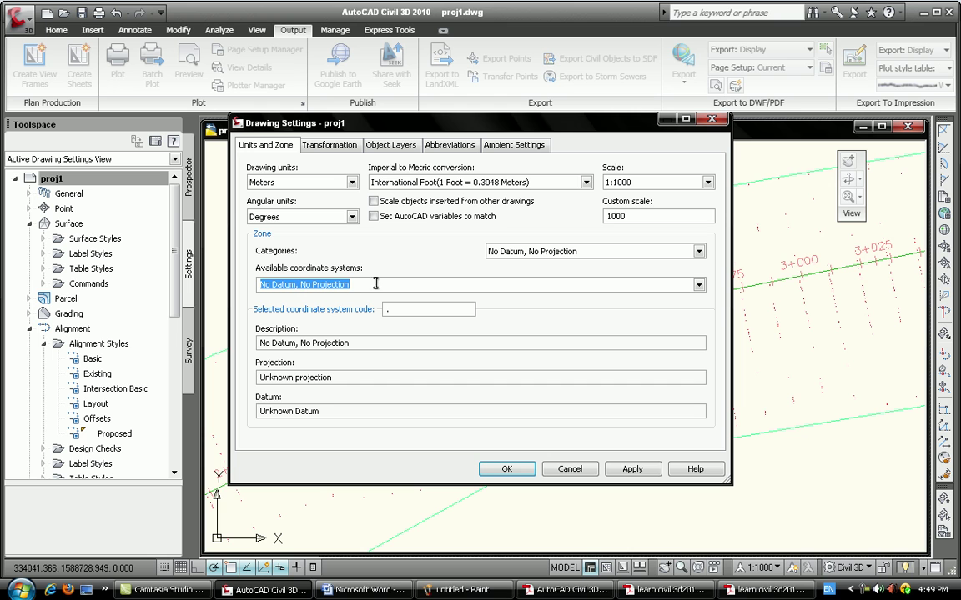
left_click(638, 217)
- Set the zone category to Egypt with the Egypt 1907 coordinate system
left_click(558, 253)
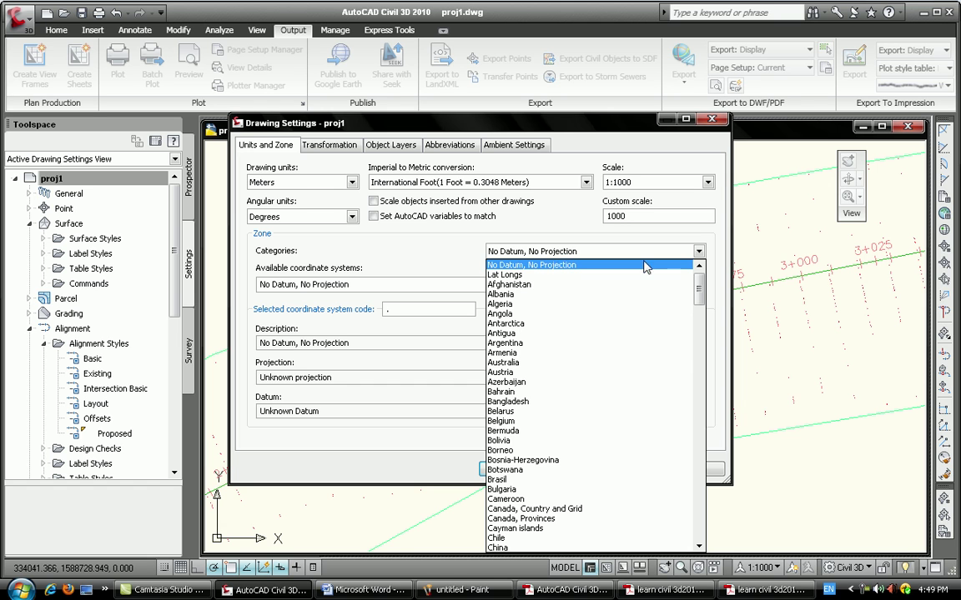
left_click_drag(700, 280, 697, 297)
scroll(567, 384, "down", 3)
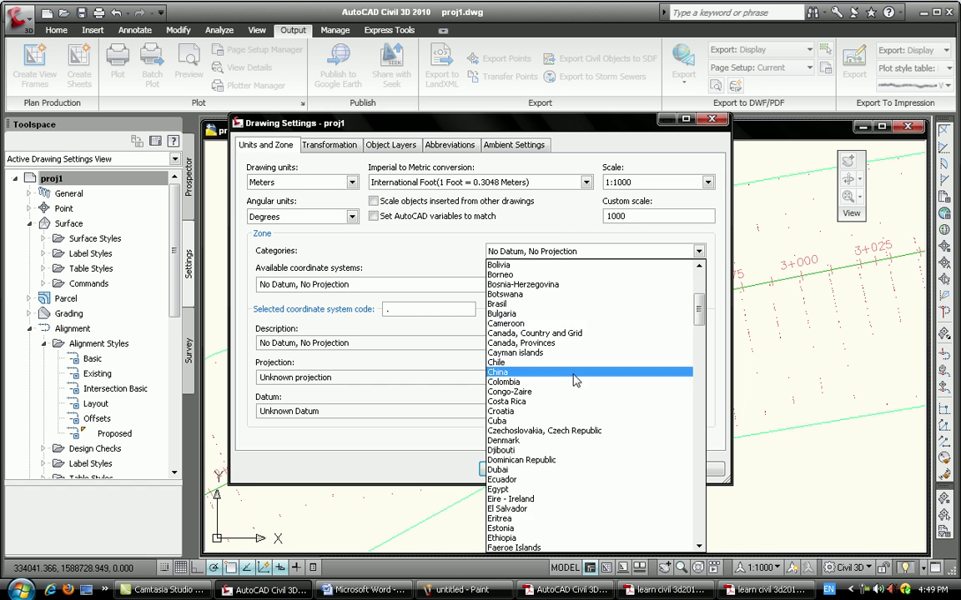
scroll(571, 417, "down", 2)
left_click(555, 442)
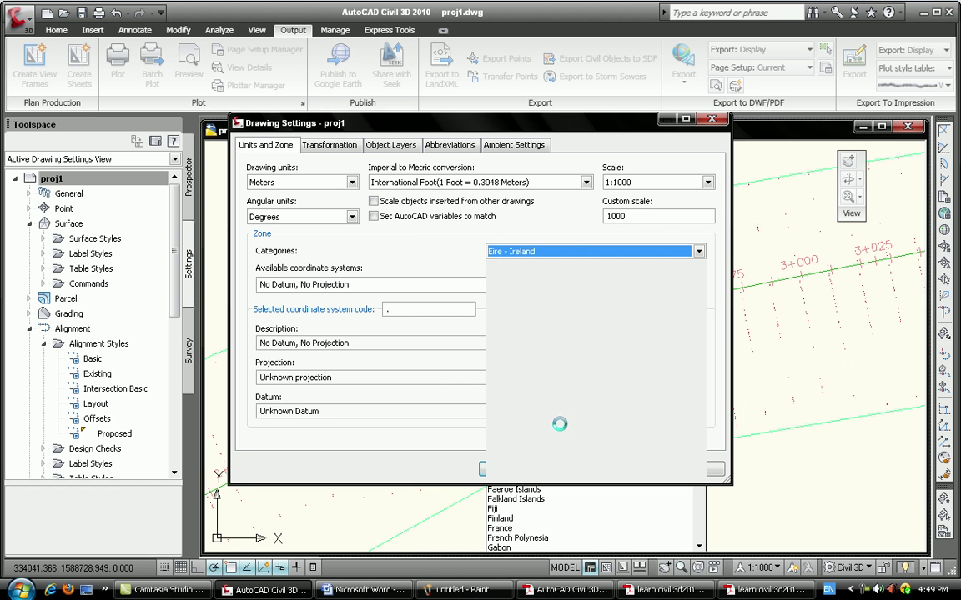
left_click(588, 251)
scroll(524, 450, "down", 2)
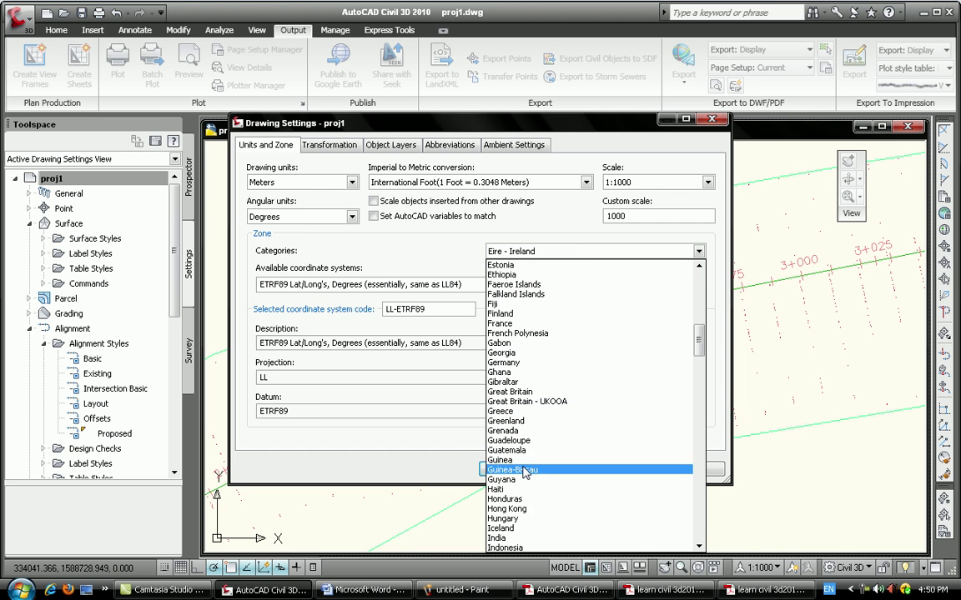
scroll(522, 475, "down", 1)
scroll(519, 492, "up", 2)
scroll(521, 375, "up", 1)
scroll(521, 344, "up", 1)
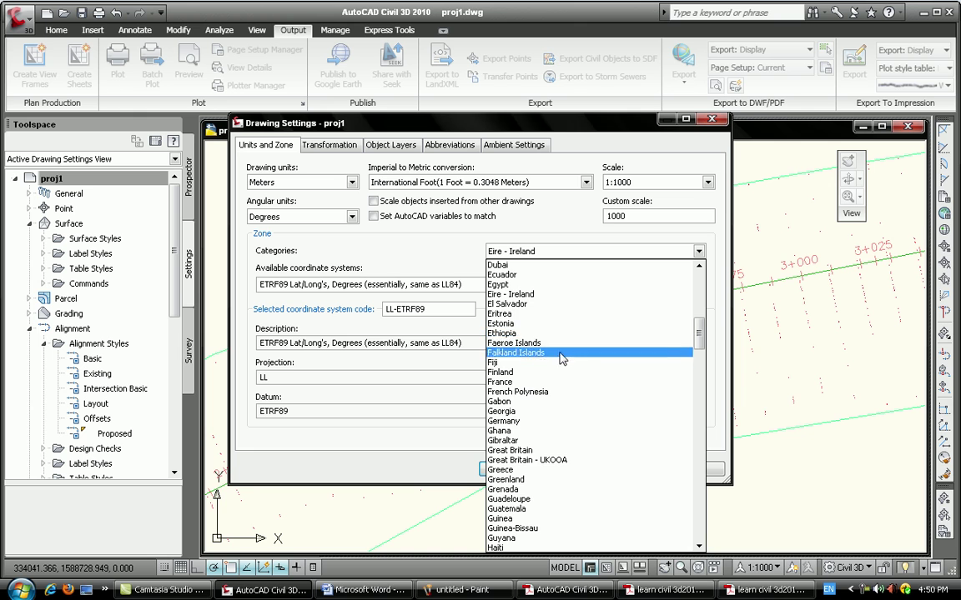
left_click(528, 284)
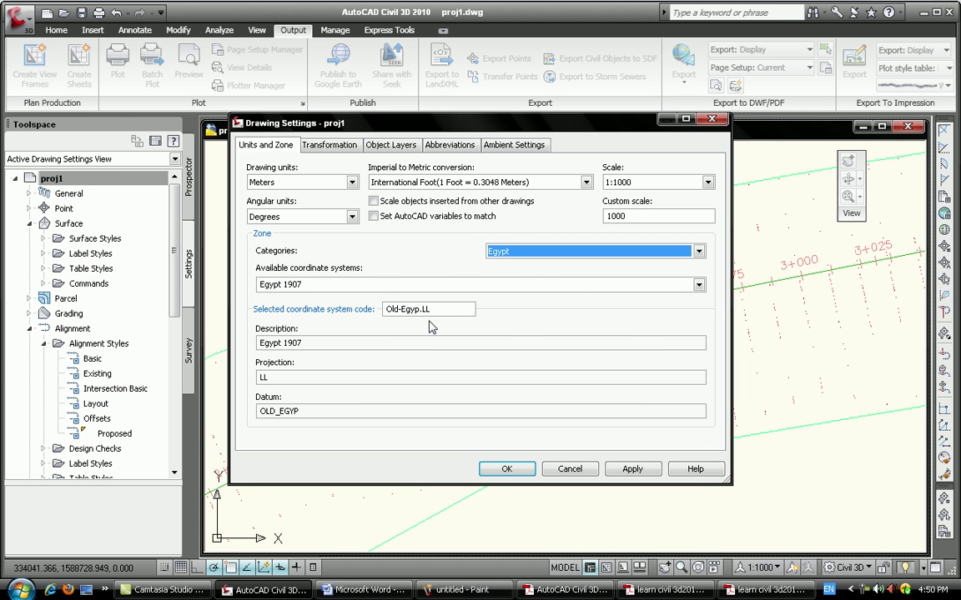
left_click(529, 284)
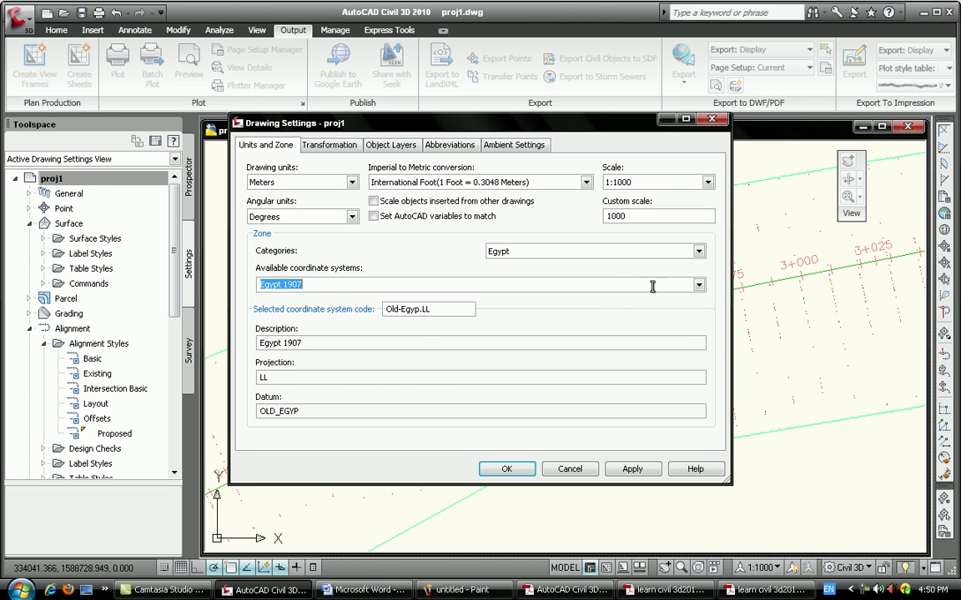
left_click(699, 285)
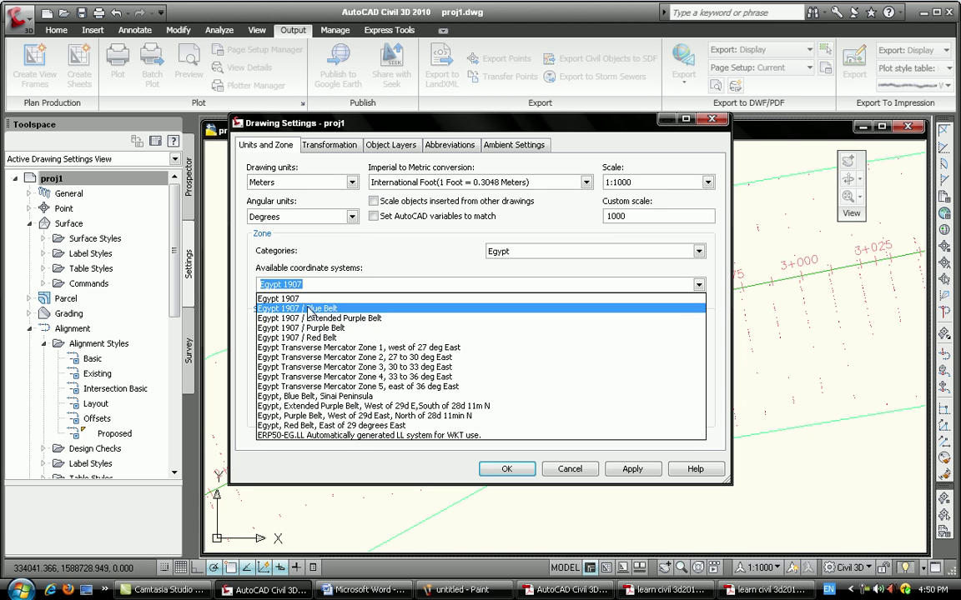
left_click(367, 298)
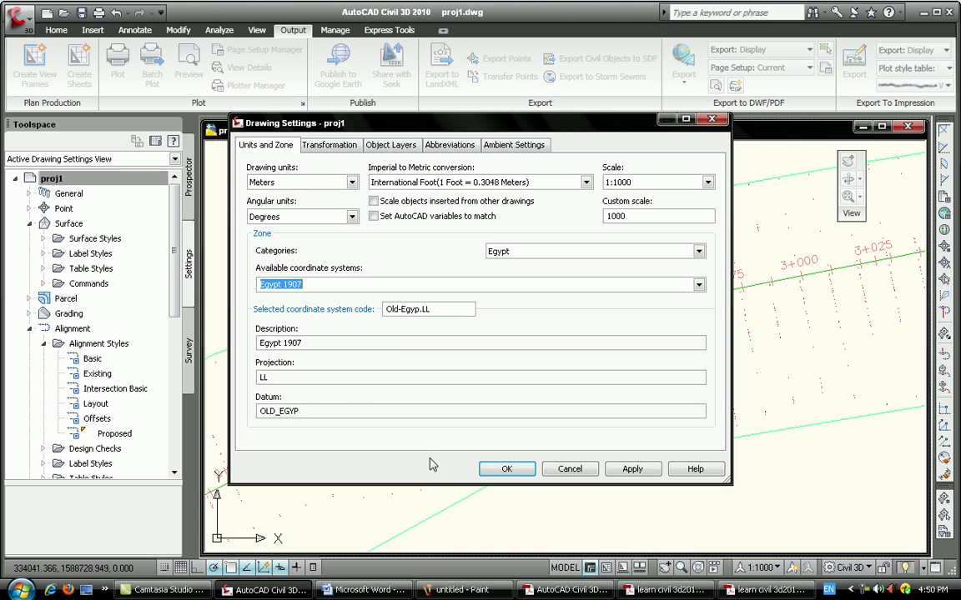
- Change the zone category to No Datum, No Projection
left_click(698, 251)
scroll(664, 332, "up", 3)
scroll(665, 332, "up", 4)
scroll(665, 332, "up", 3)
scroll(665, 332, "up", 2)
scroll(659, 300, "up", 1)
scroll(667, 265, "up", 4)
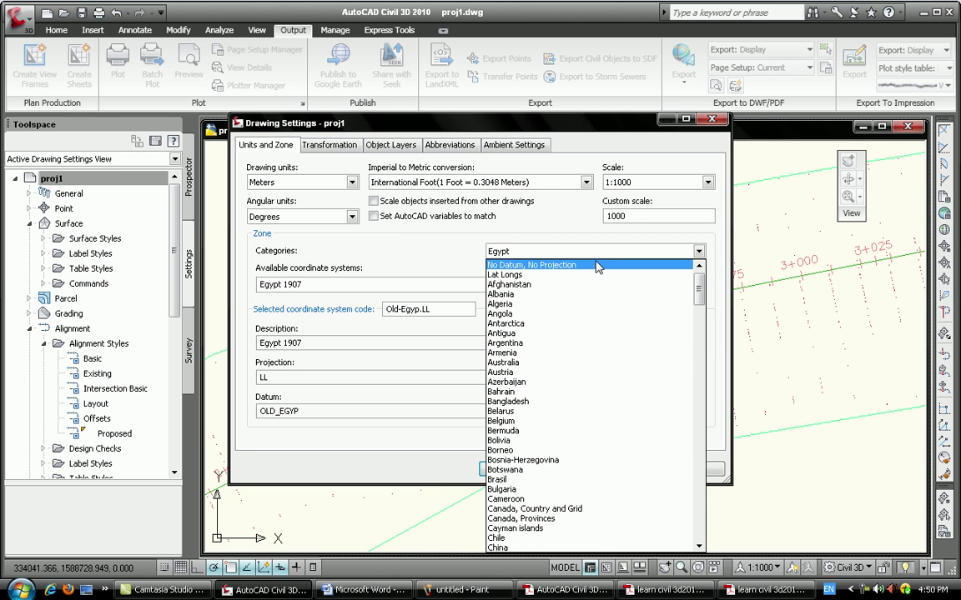
left_click(533, 265)
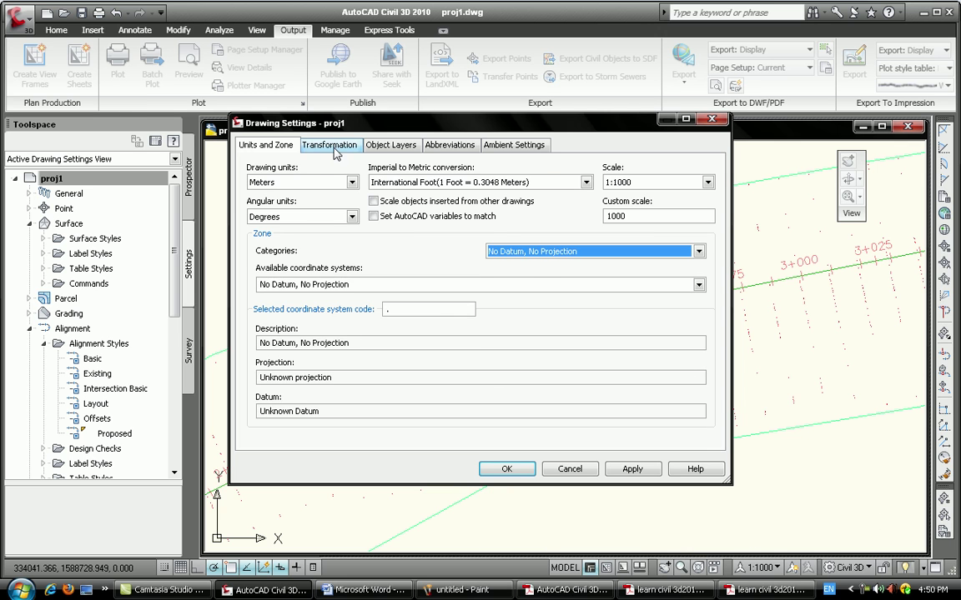
- Look over the Transformation, Object Layers and Ambient pages, settling on Abbreviations
left_click(307, 142)
left_click(367, 142)
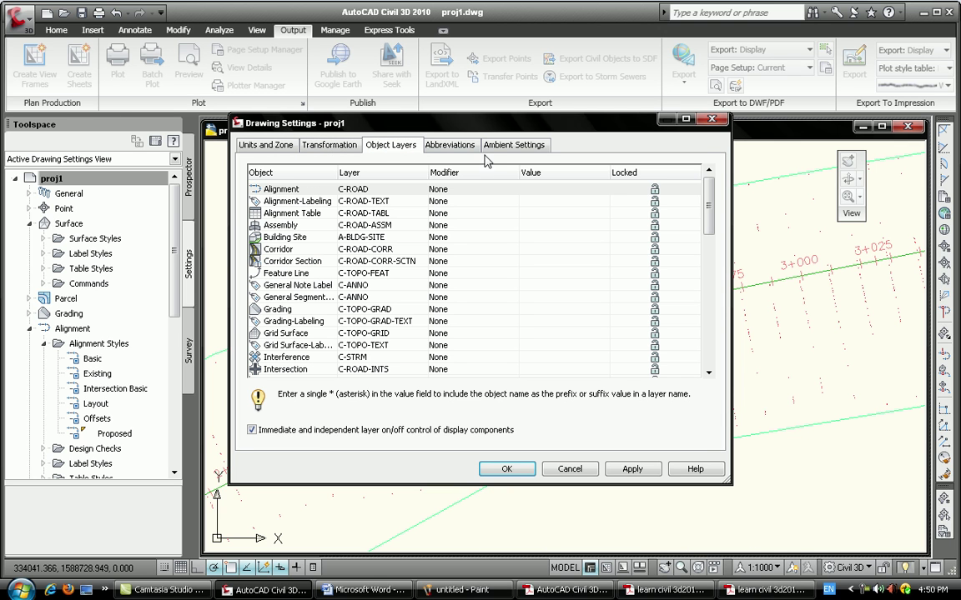
left_click(452, 145)
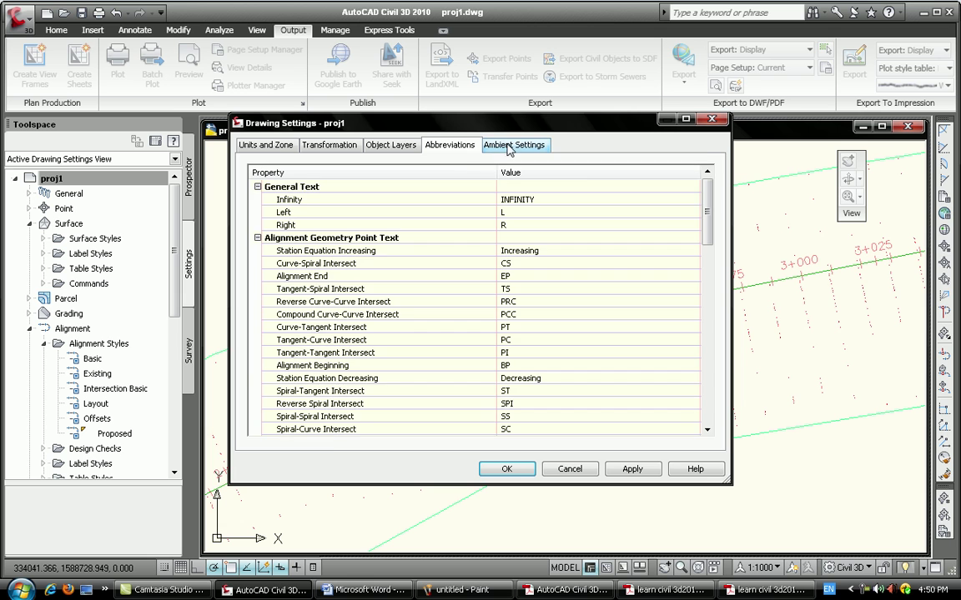
left_click(492, 147)
left_click(467, 147)
scroll(712, 238, "down", 4)
scroll(709, 233, "down", 1)
scroll(682, 203, "up", 5)
- Change the Curve-Spiral Intersect abbreviation to cs
left_click(514, 263)
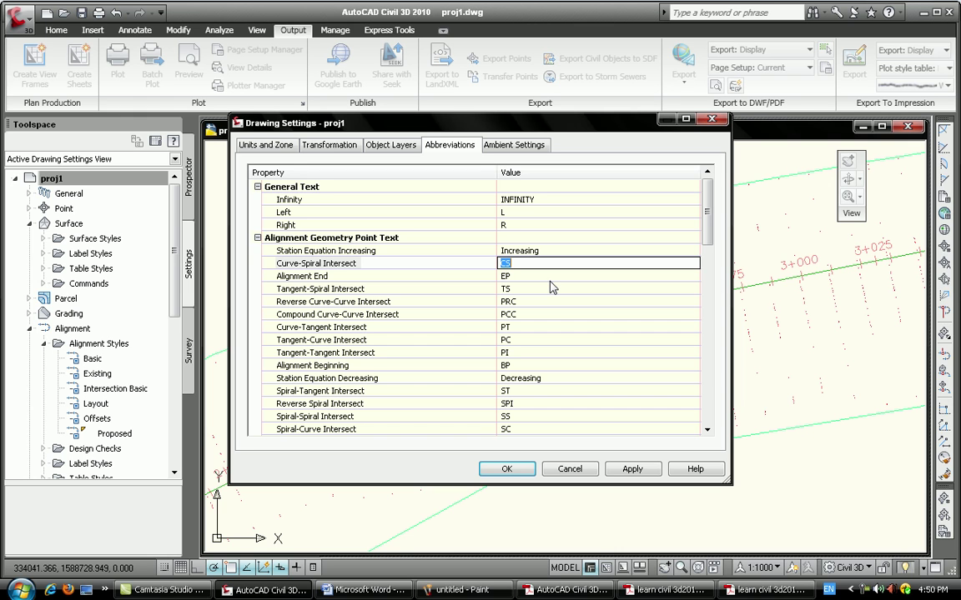
type("cv s")
left_click(542, 301)
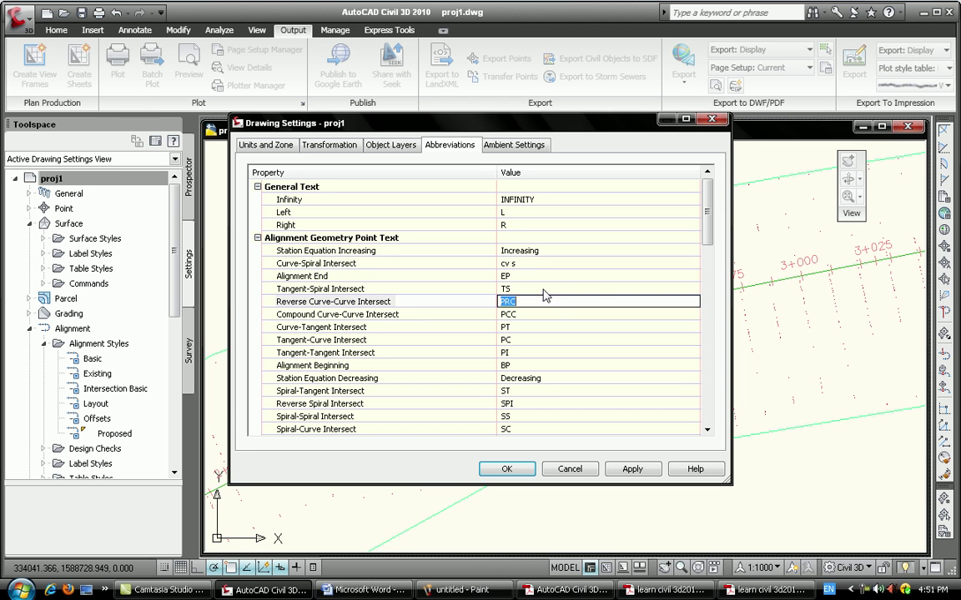
left_click(532, 263)
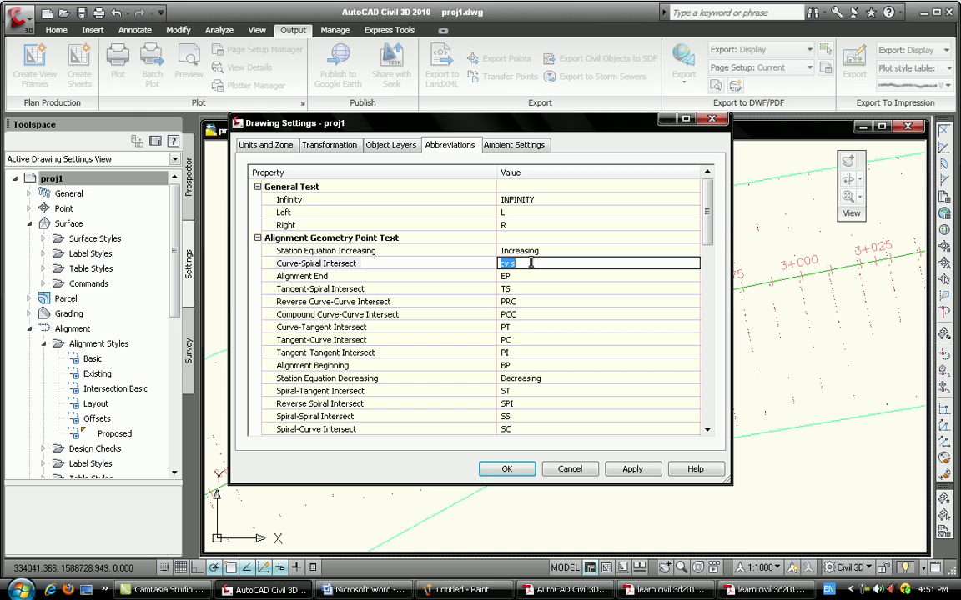
type("c")
left_click(547, 291)
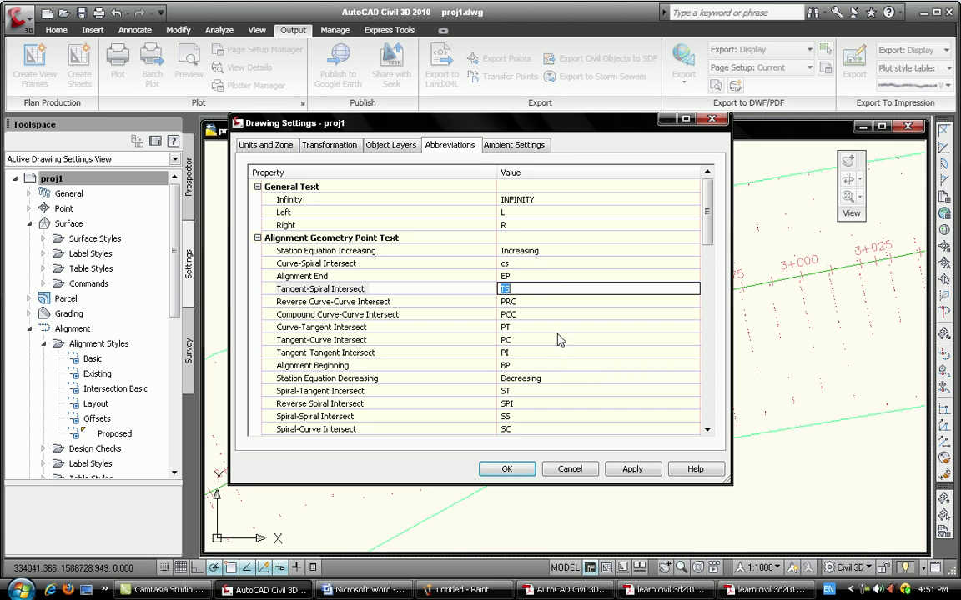
- Change the Curve-Tangent Intersect abbreviation to pt
left_click(525, 326)
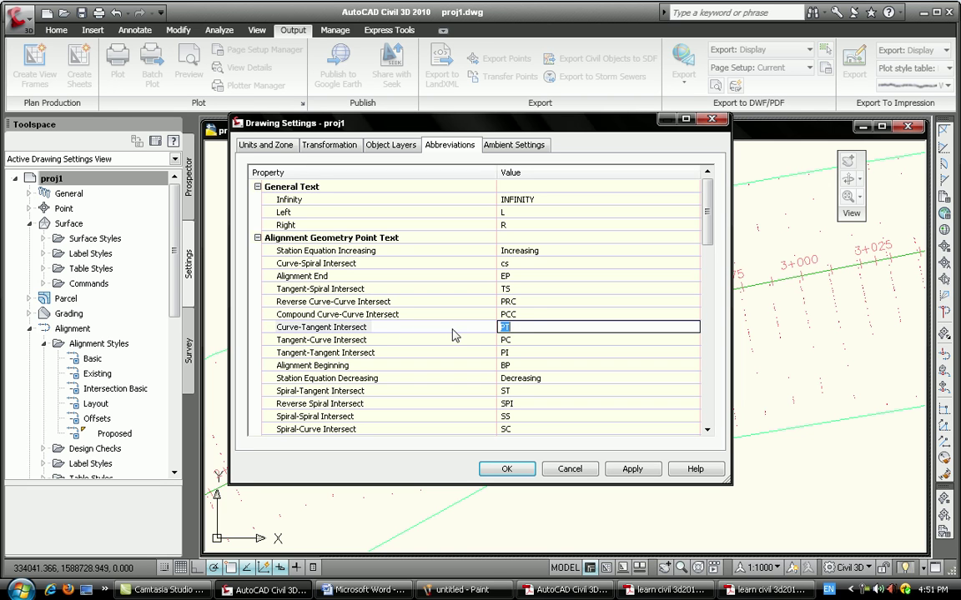
type("ct")
left_click(642, 378)
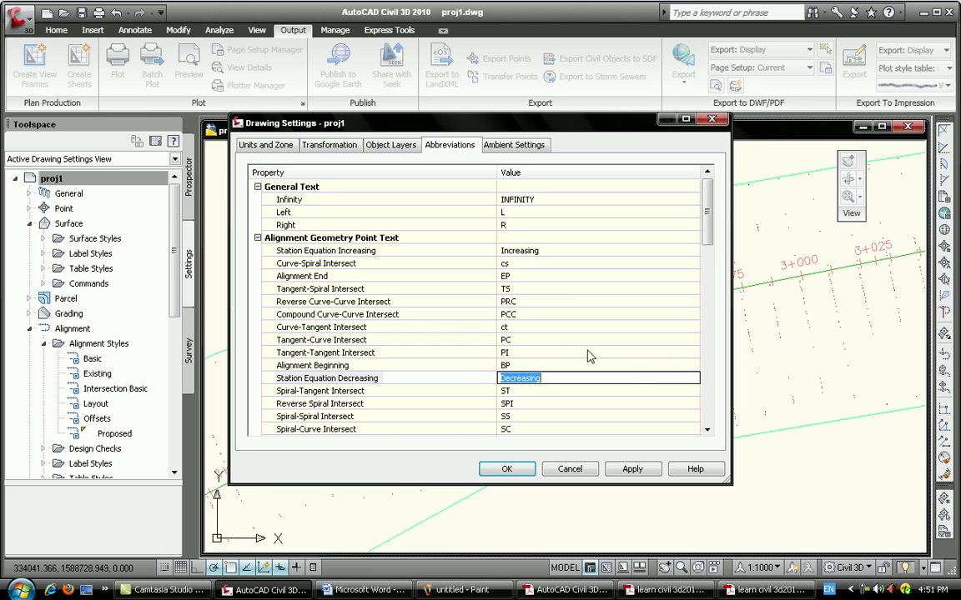
left_click(552, 330)
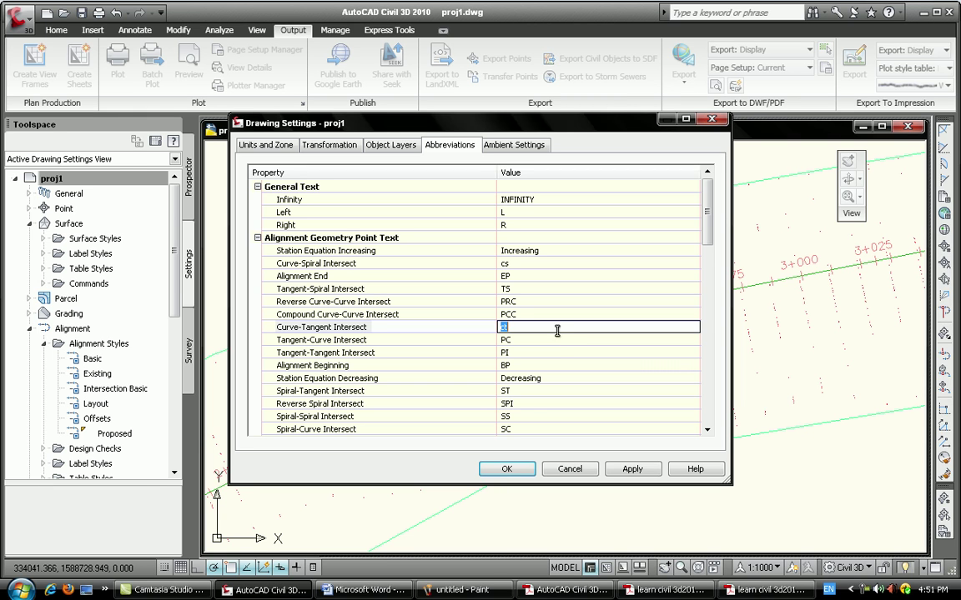
left_click(556, 340)
left_click(549, 327)
type("pt")
left_click(606, 353)
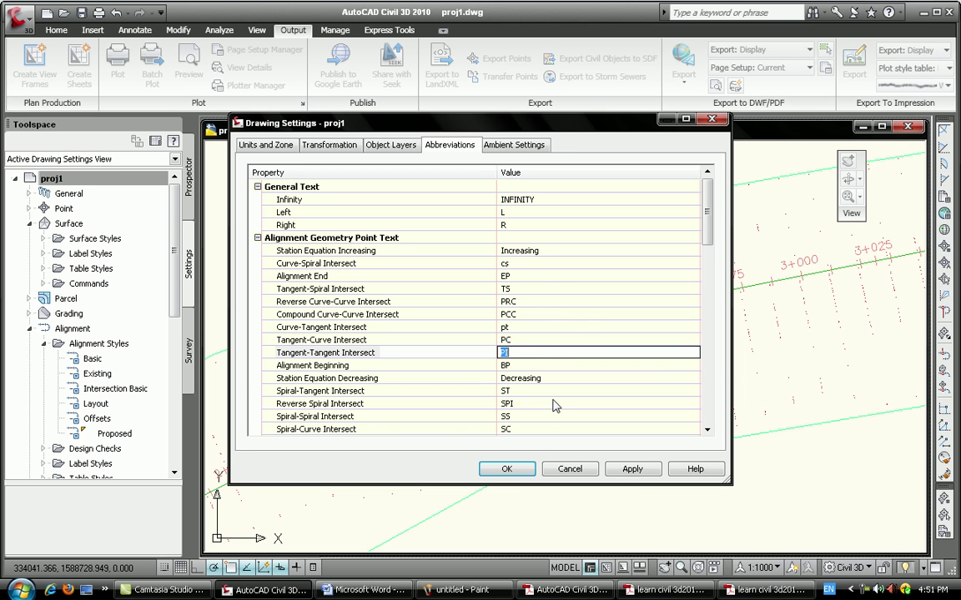
- Recheck the Ambient and Object Layers pages, then accept the drawing settings with OK
left_click(504, 147)
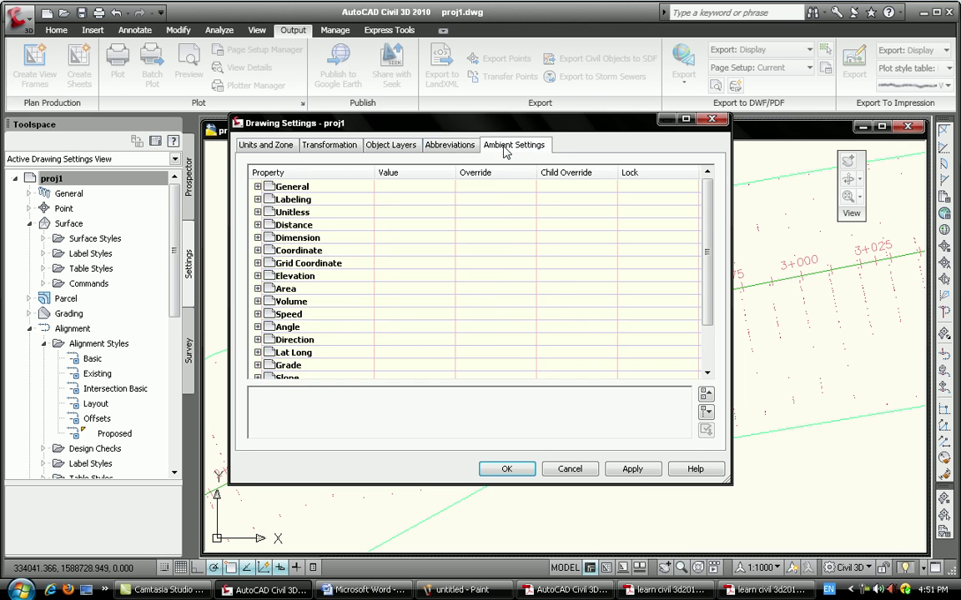
left_click(427, 140)
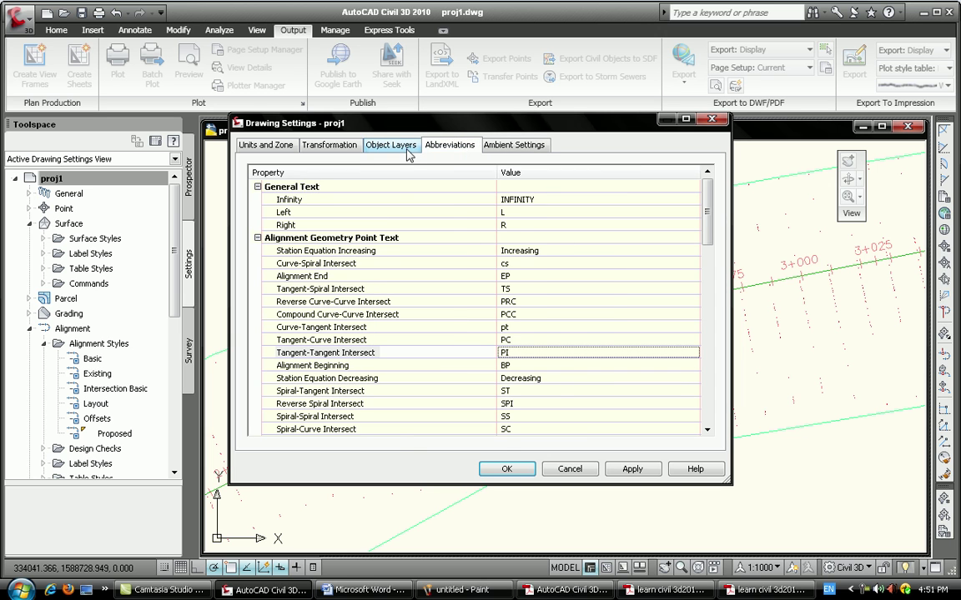
left_click(407, 148)
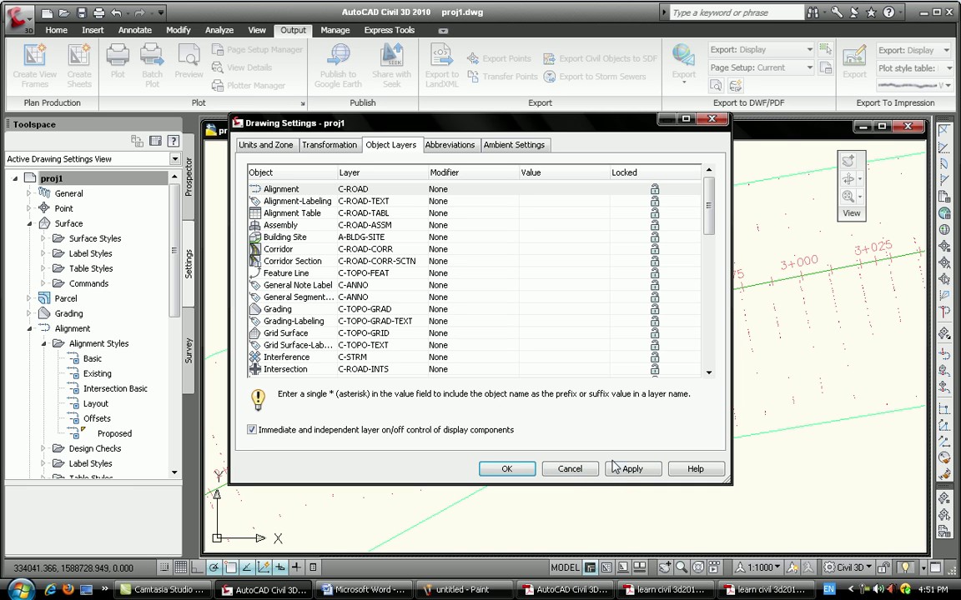
left_click(506, 469)
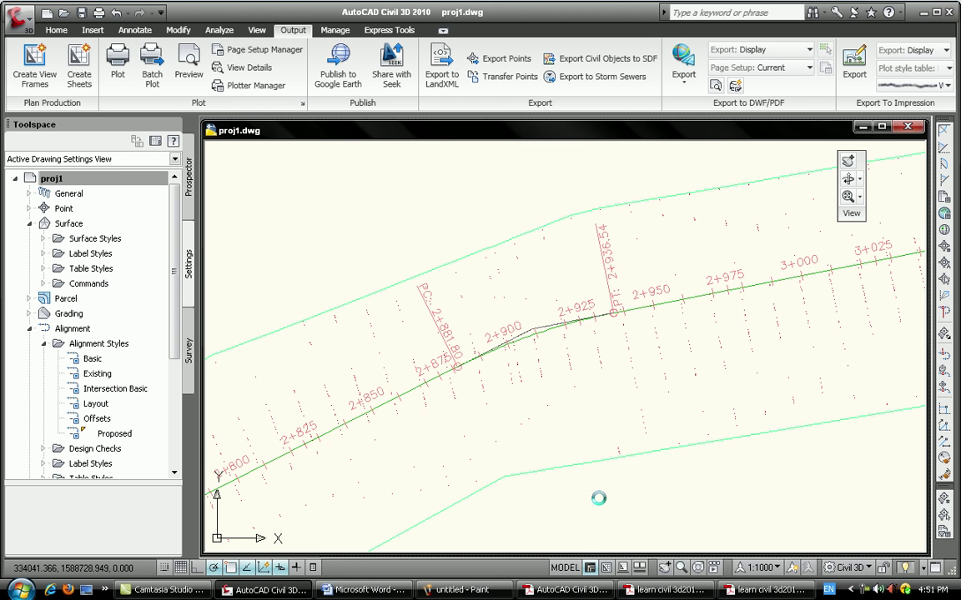
- Read the PDF's page 28 on editing the Existing alignment style, then return to Civil 3D
left_click(754, 590)
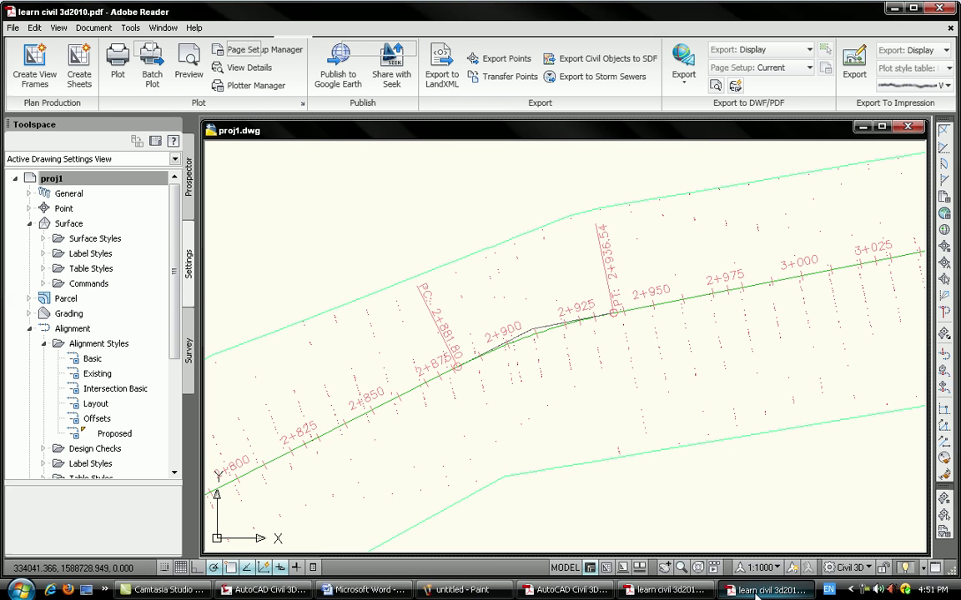
scroll(467, 263, "down", 3)
scroll(471, 286, "down", 8)
scroll(471, 285, "down", 5)
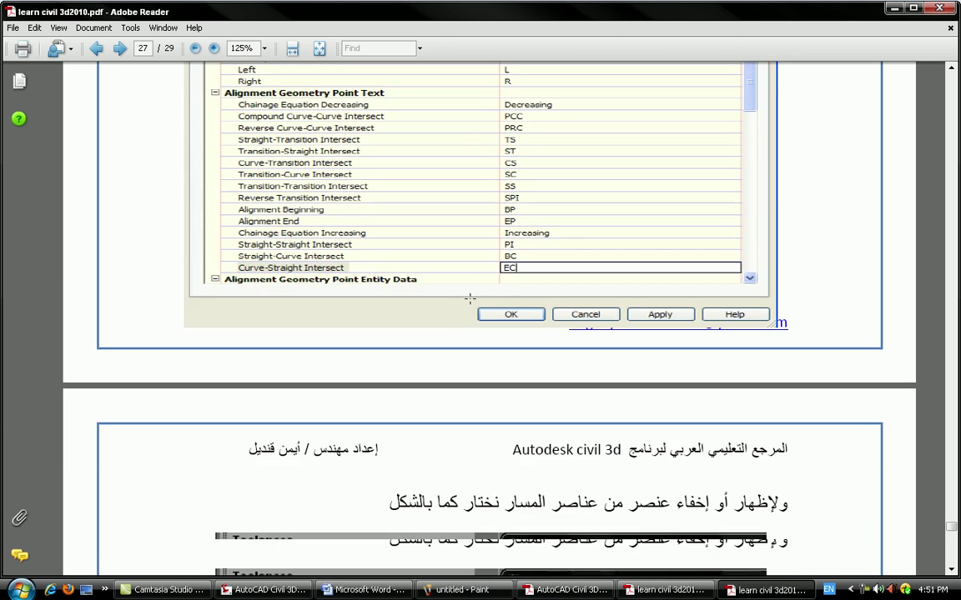
scroll(500, 266, "down", 5)
scroll(542, 242, "down", 2)
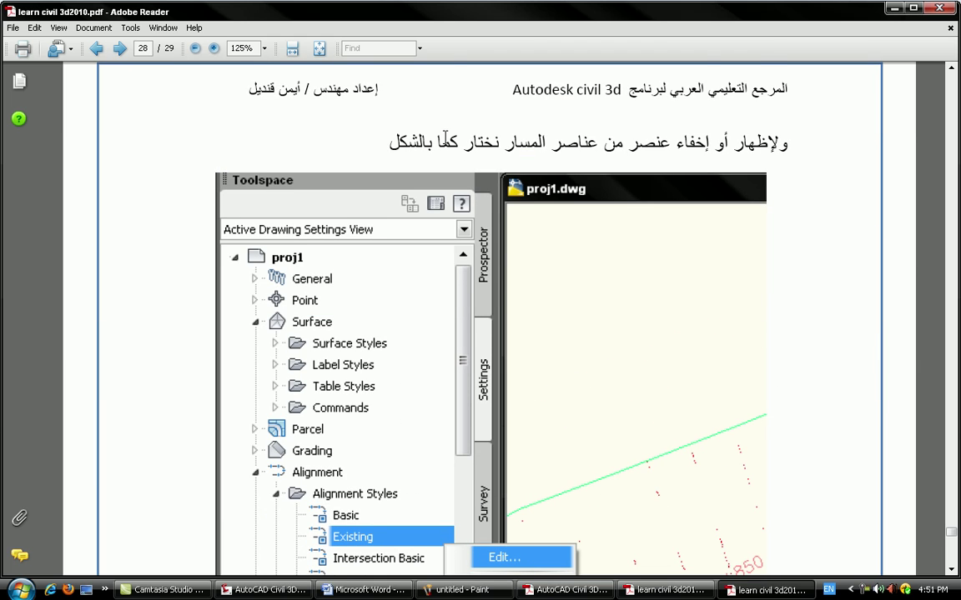
scroll(604, 157, "down", 2)
scroll(597, 337, "up", 1)
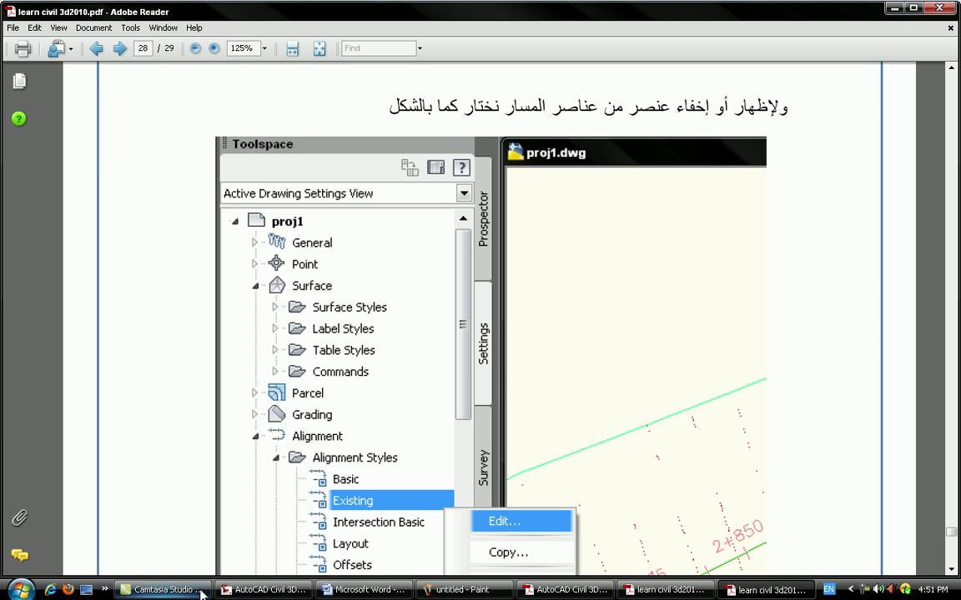
left_click(255, 592)
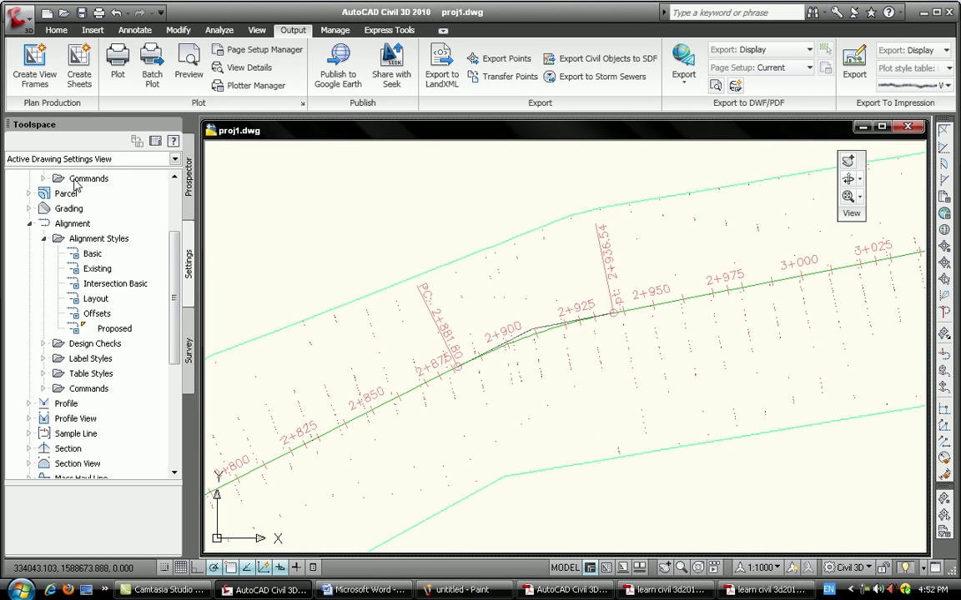
- Expand proj1's Alignment > Alignment Styles and open the Existing style for editing
scroll(75, 185, "up", 3)
left_click(50, 180)
double_click(50, 181)
double_click(50, 180)
right_click(51, 182)
left_click(25, 189)
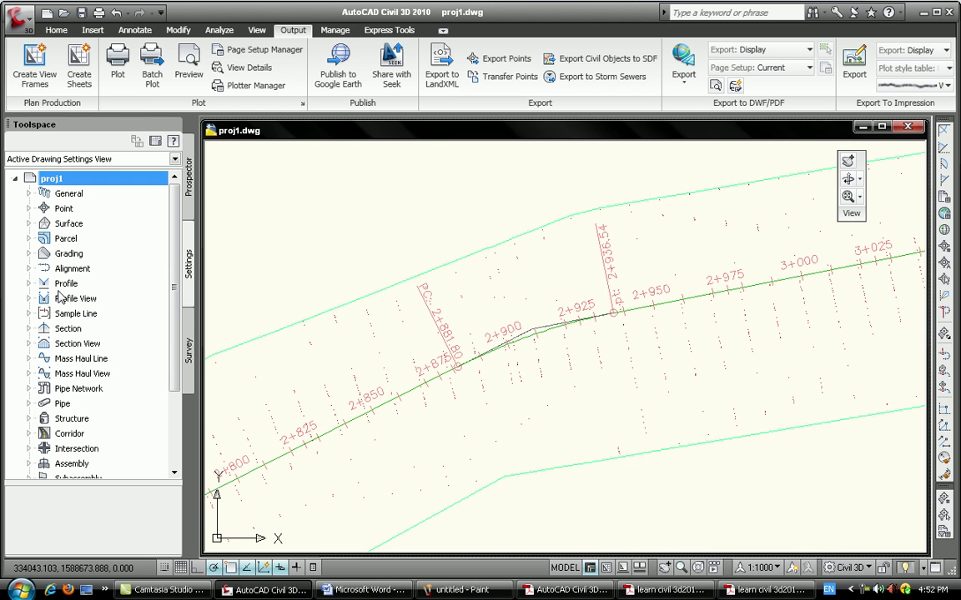
double_click(65, 272)
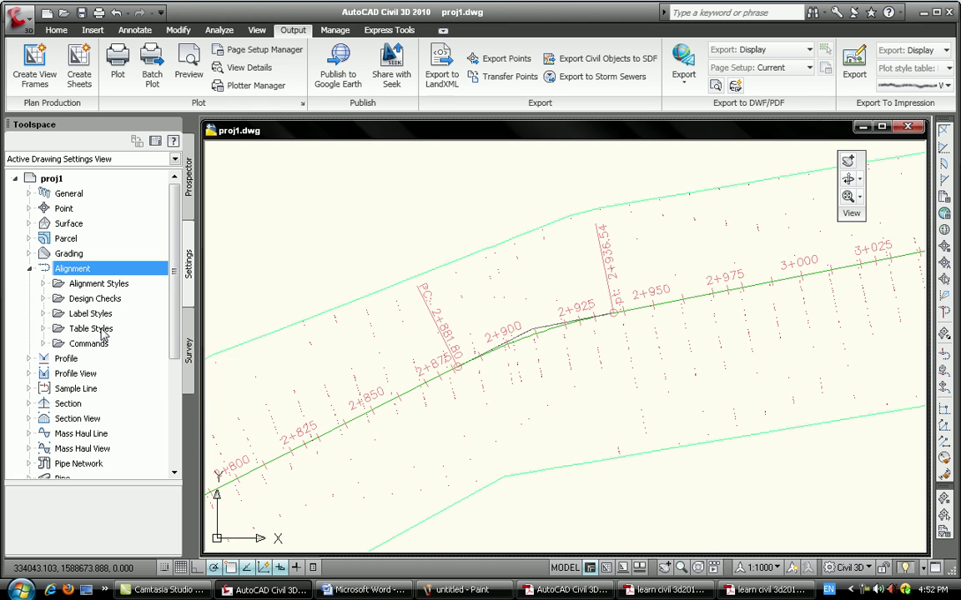
double_click(92, 285)
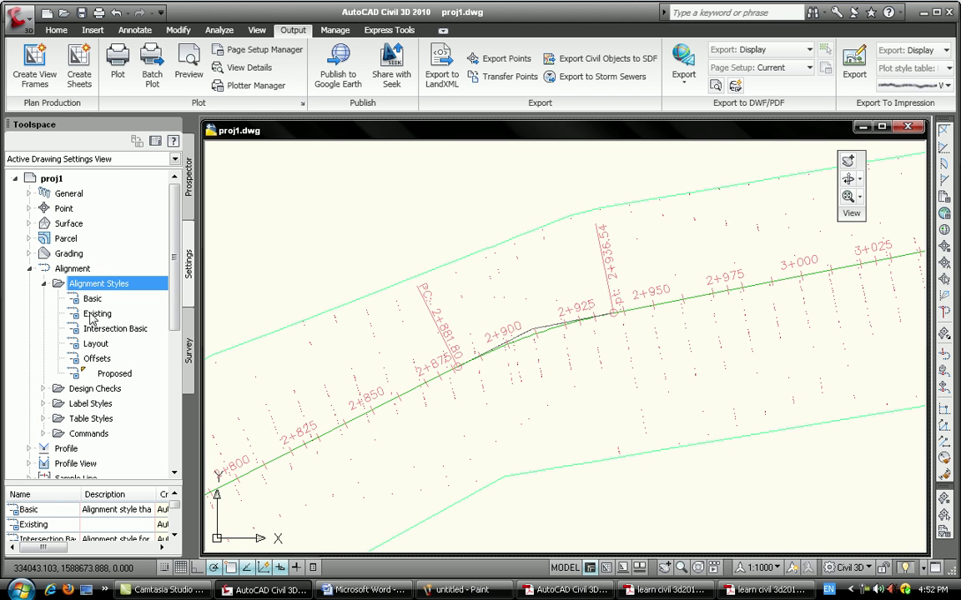
double_click(98, 314)
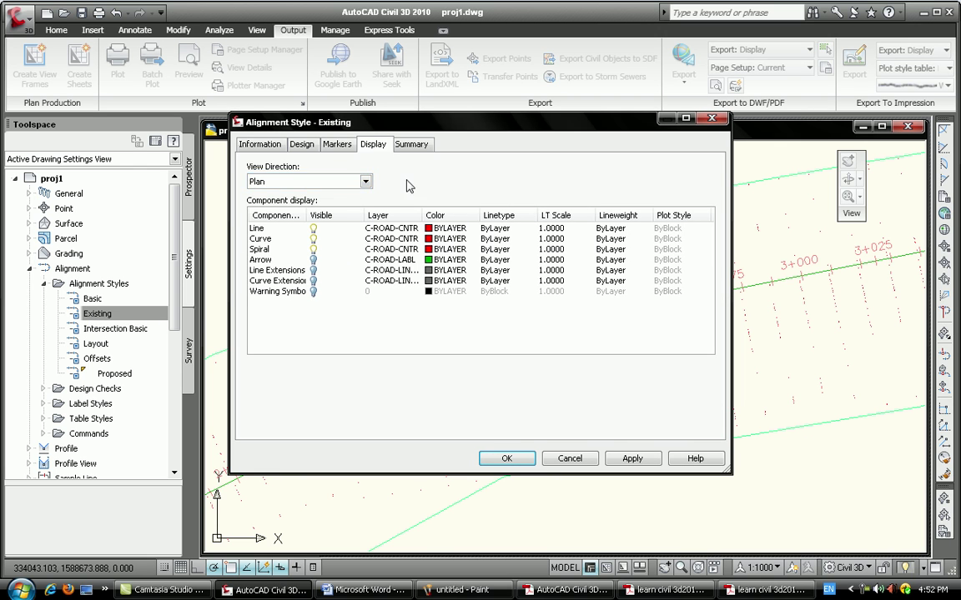
- Keep the Plan view direction, review the style pages, and widen the Display component column
left_click(308, 182)
left_click(308, 198)
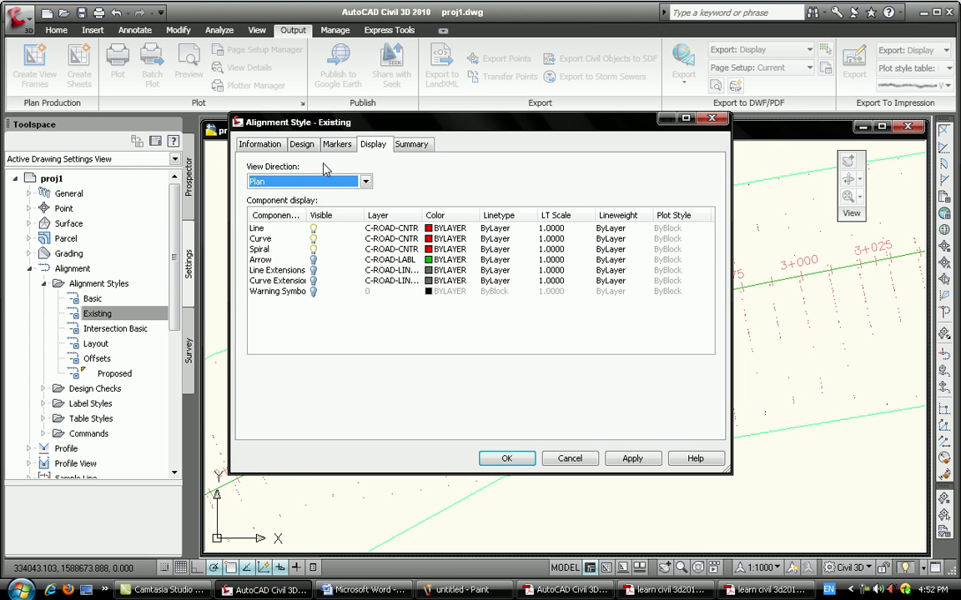
left_click(302, 144)
left_click(407, 144)
left_click(375, 144)
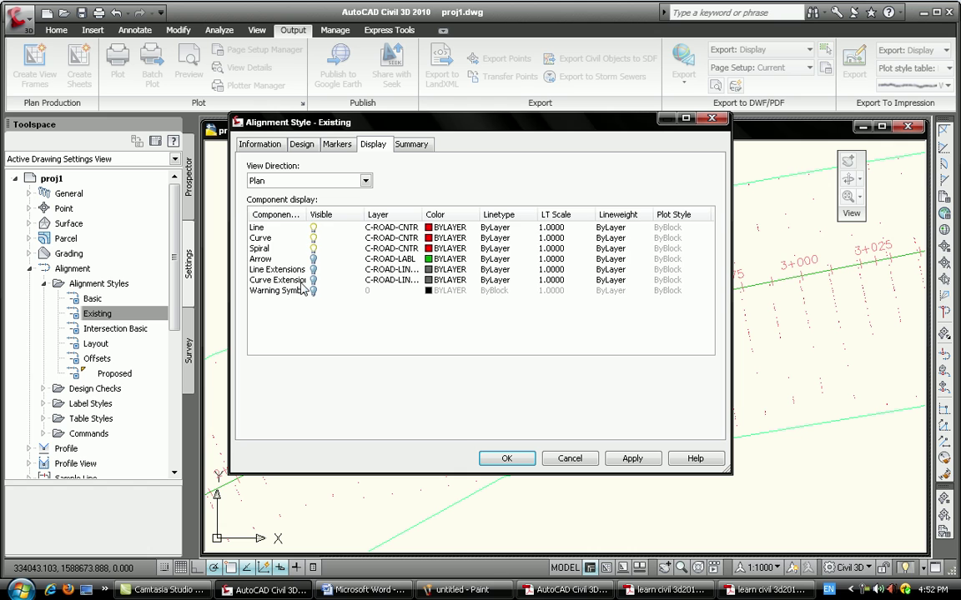
left_click_drag(309, 216, 340, 215)
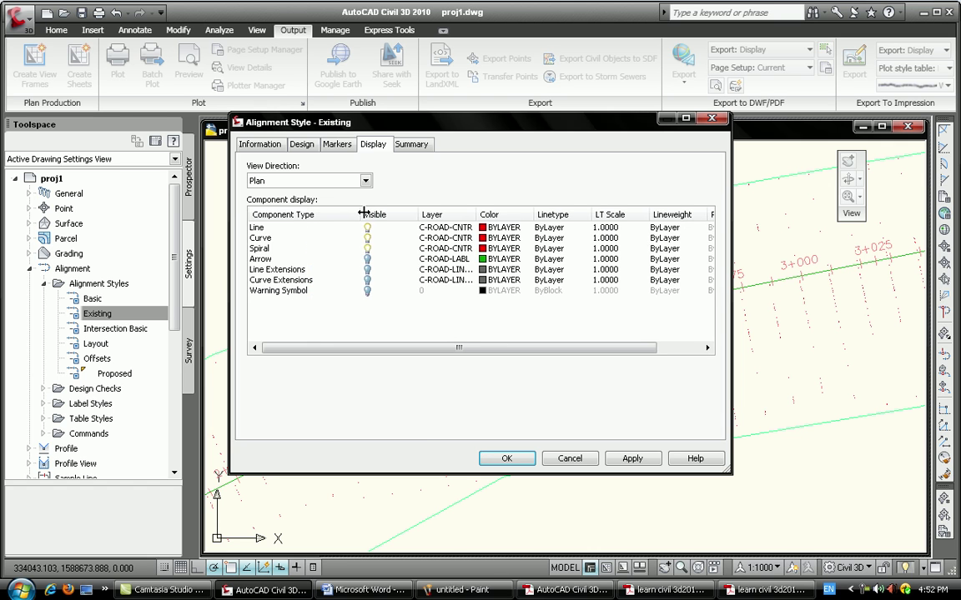
- Step through the Display components from Warning Symbol up to Line, Curve and Spiral
left_click(276, 292)
left_click(262, 281)
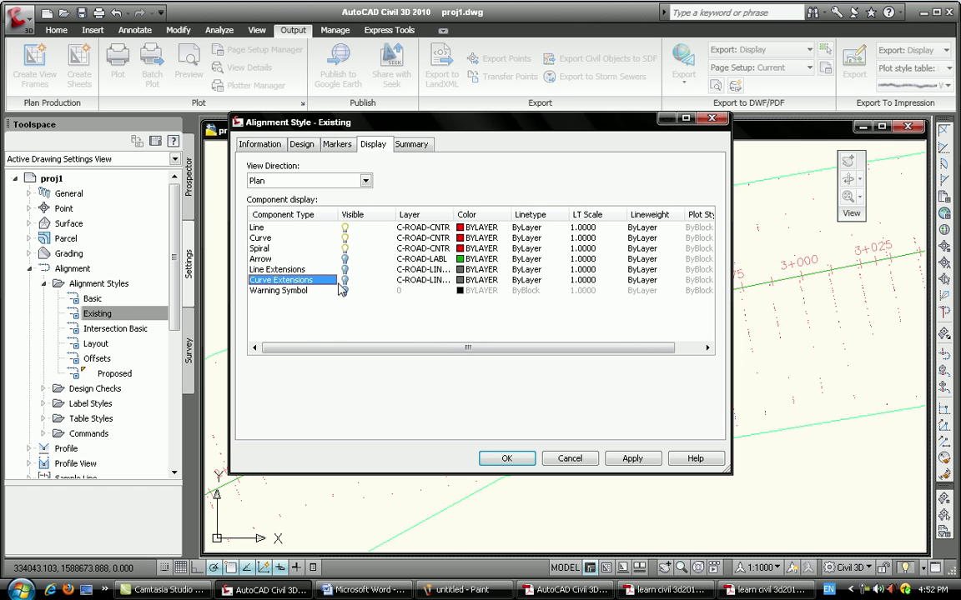
left_click(304, 271)
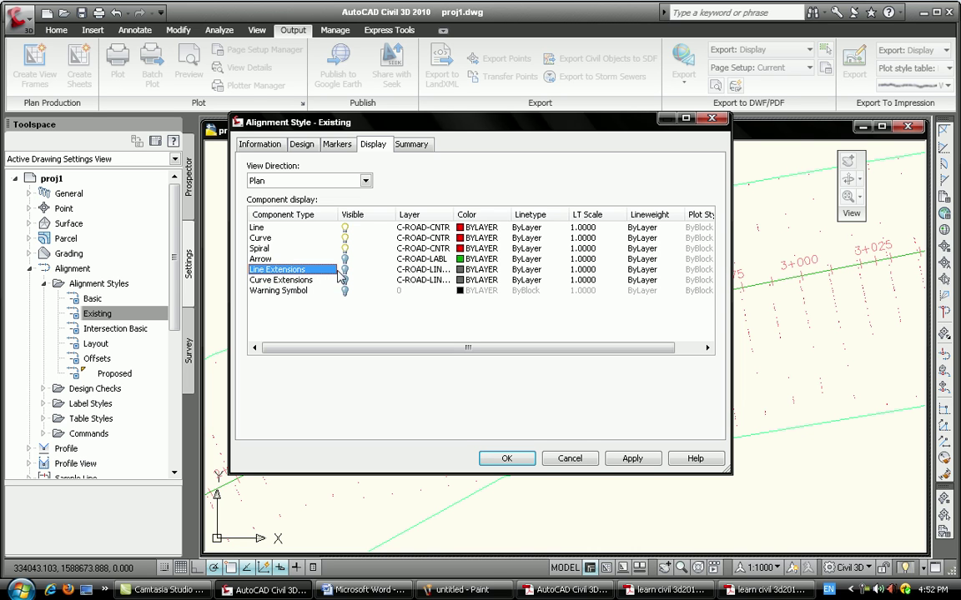
left_click(275, 260)
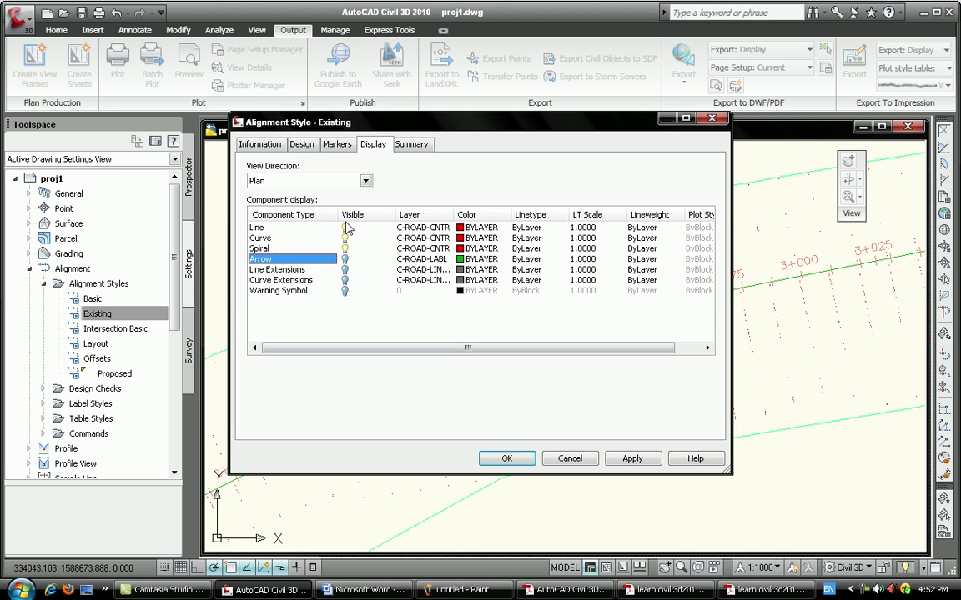
left_click(279, 227)
left_click(292, 238)
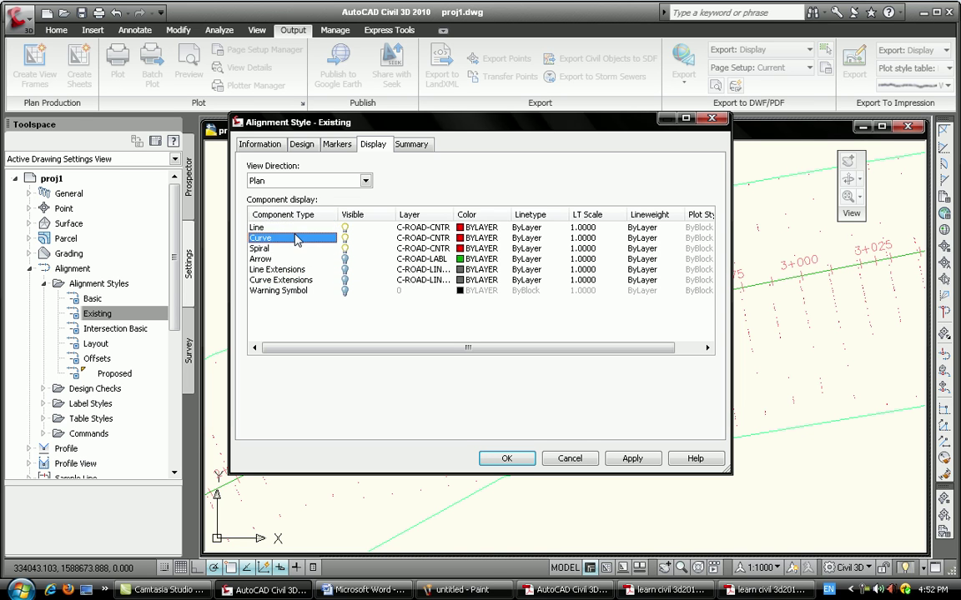
left_click(272, 249)
- Set the Spiral colour to magenta and the Curve colour to green, then apply and OK
left_click(459, 228)
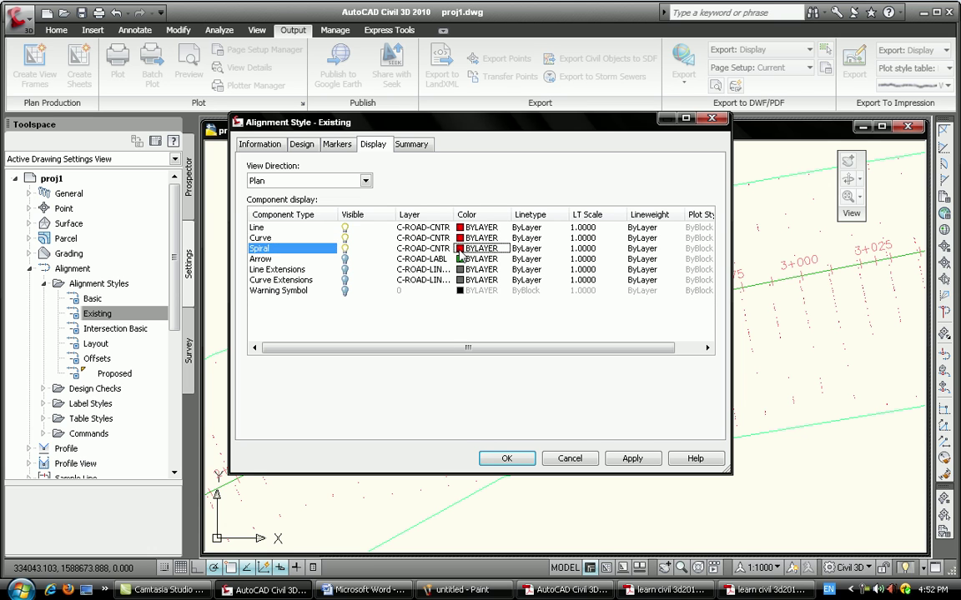
left_click(203, 268)
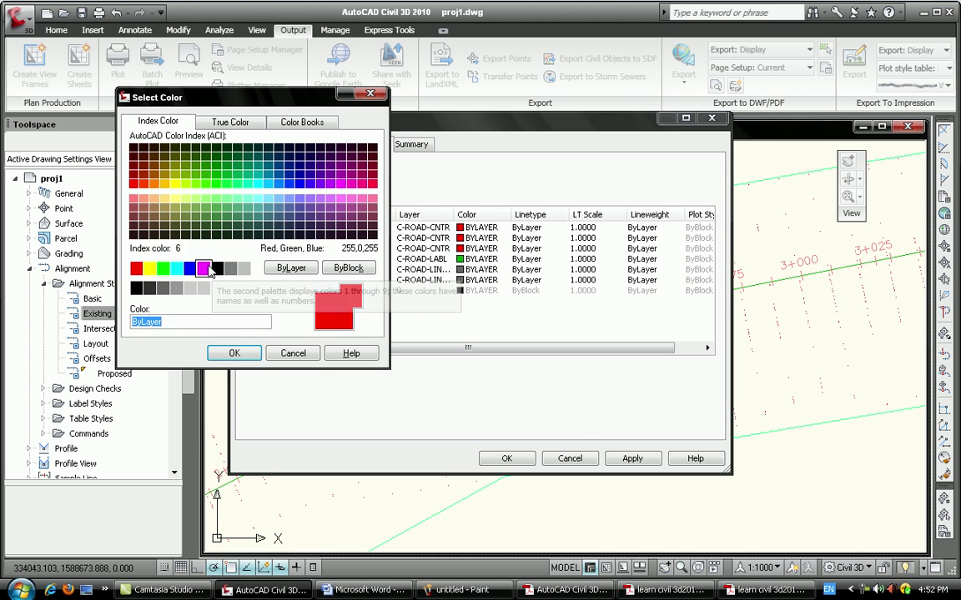
left_click(235, 354)
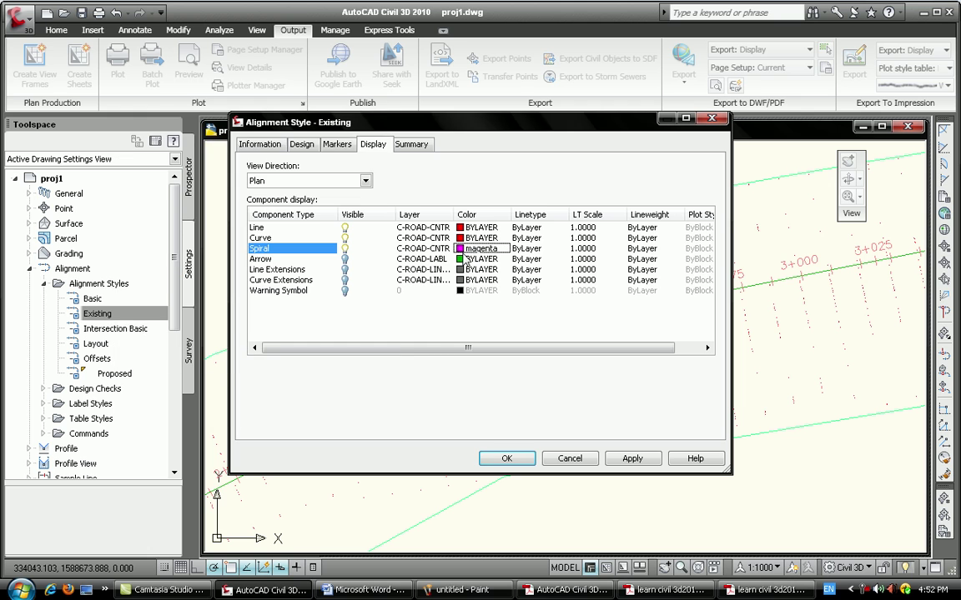
left_click(459, 228)
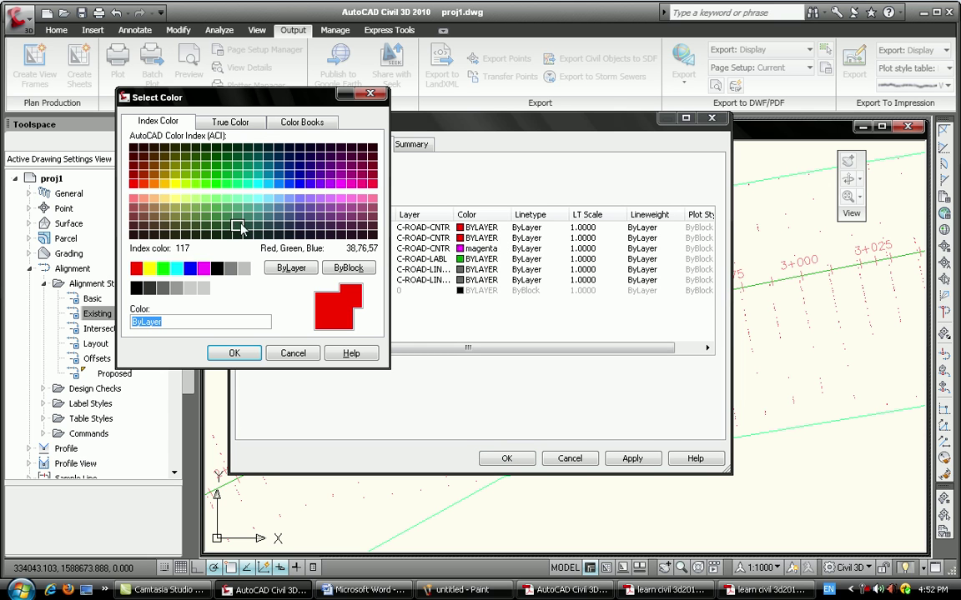
left_click(163, 268)
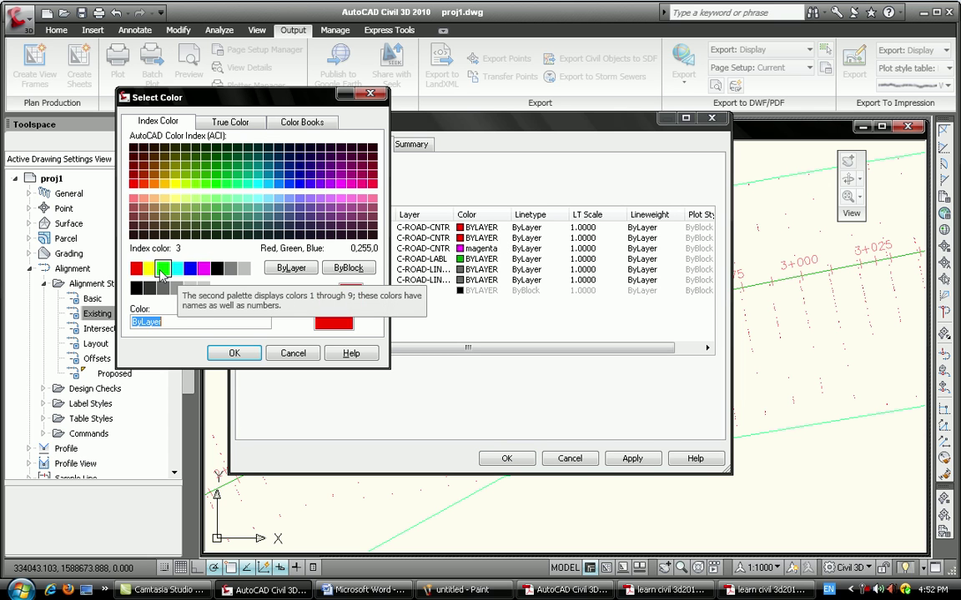
left_click(234, 354)
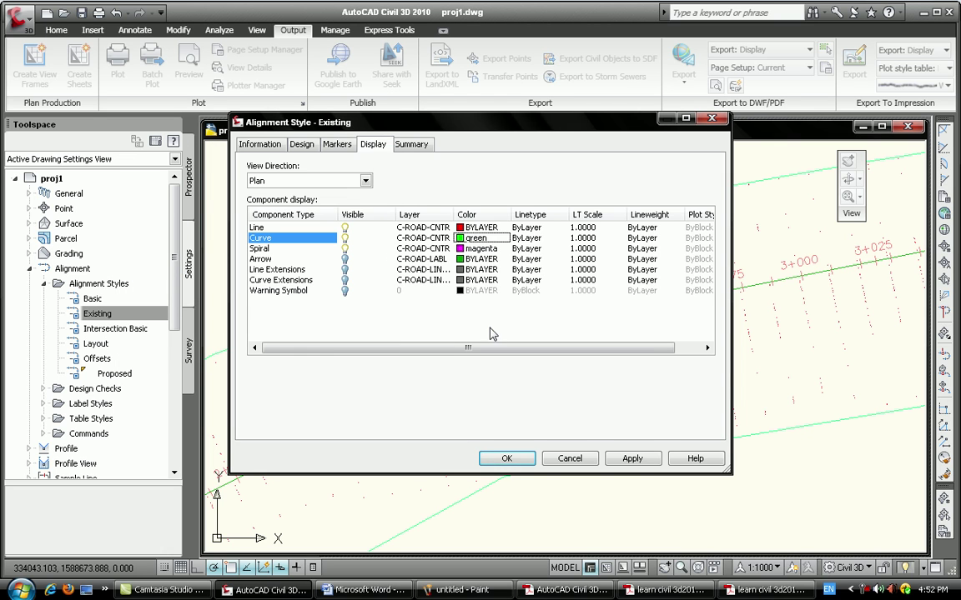
left_click(632, 460)
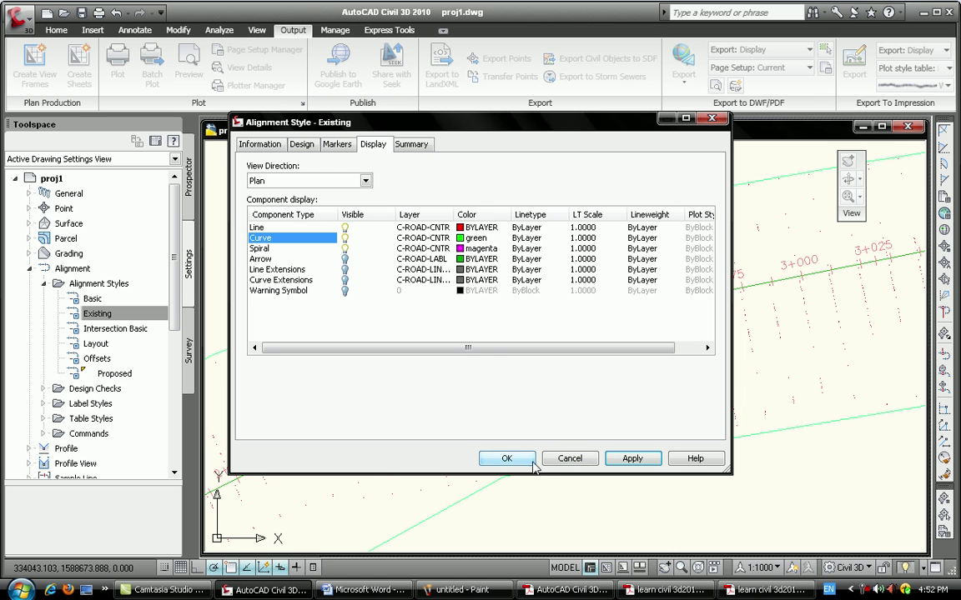
left_click(507, 457)
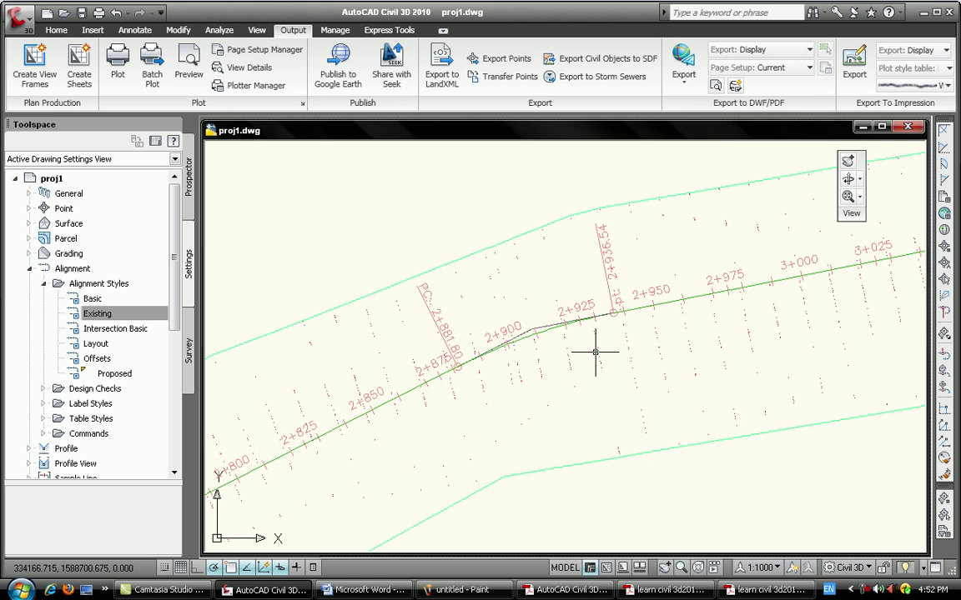
- Zoom and pan the Civil 3D drawing to show the whole alignment corridor
scroll(525, 303, "up", 5)
scroll(594, 480, "up", 2)
scroll(579, 451, "down", 5)
scroll(563, 451, "down", 5)
scroll(643, 375, "up", 3)
scroll(684, 359, "up", 2)
scroll(709, 346, "up", 2)
scroll(722, 339, "up", 2)
scroll(722, 339, "down", 3)
middle_click_drag(725, 337, 428, 350)
scroll(622, 342, "down", 2)
scroll(626, 457, "up", 1)
- Switch to Adobe Reader and scroll down through the Civil 3D tutorial PDF
key("alt+Tab")
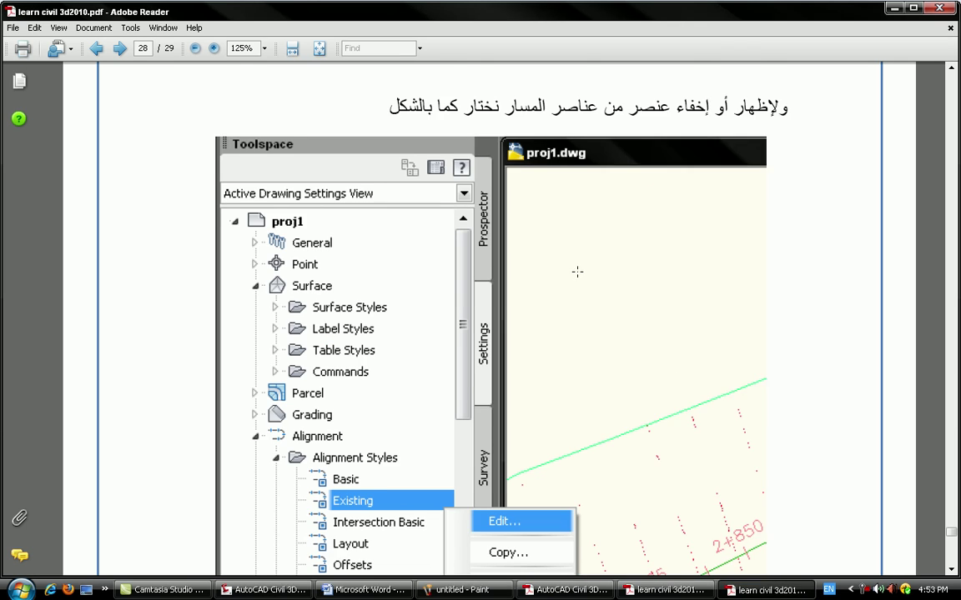
scroll(534, 317, "down", 2)
scroll(534, 317, "down", 3)
scroll(534, 317, "down", 3)
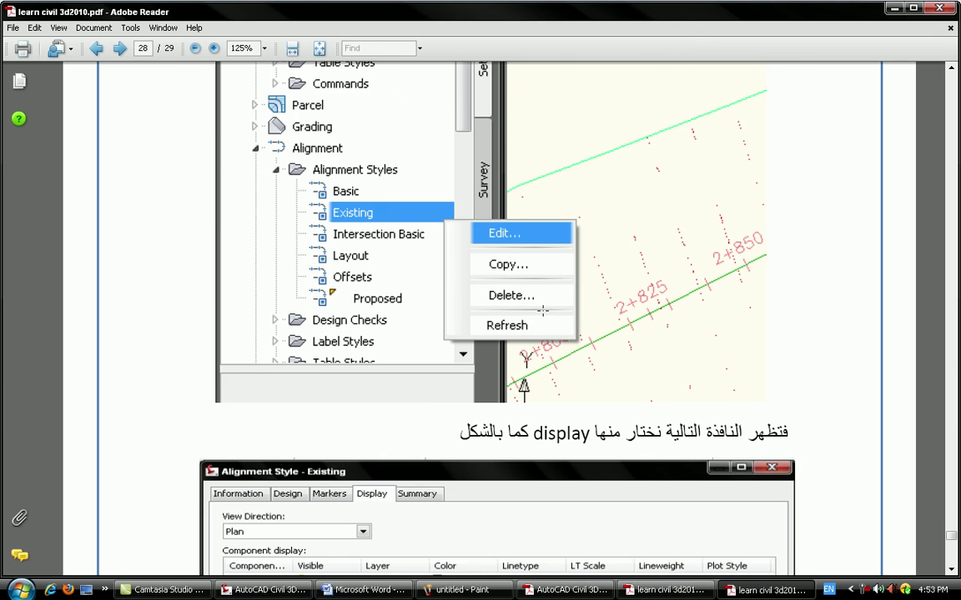
scroll(542, 310, "down", 3)
scroll(542, 310, "down", 3)
scroll(542, 310, "down", 3)
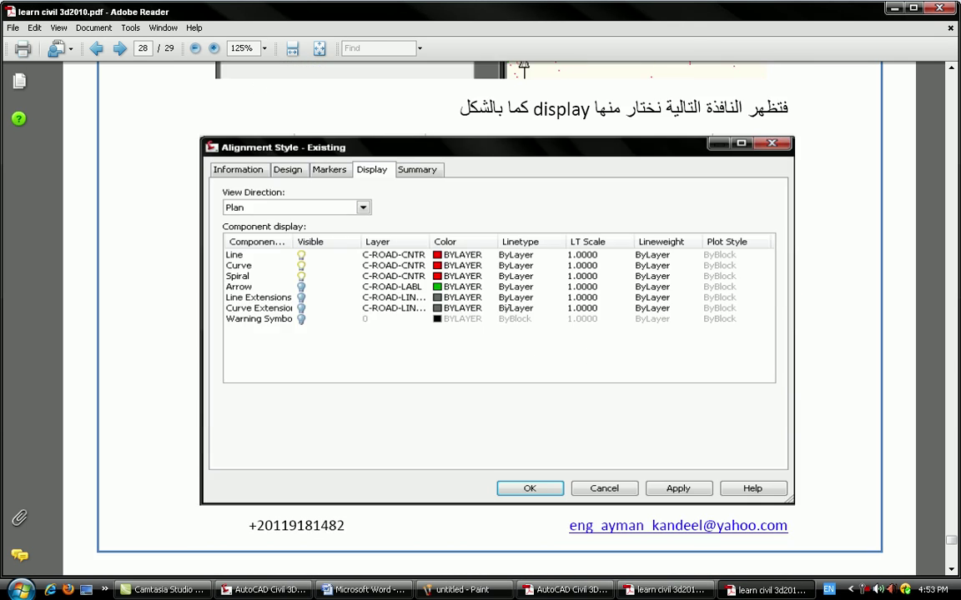
- Scroll the tutorial back up to the alignment properties lesson on page 27
scroll(370, 243, "up", 5)
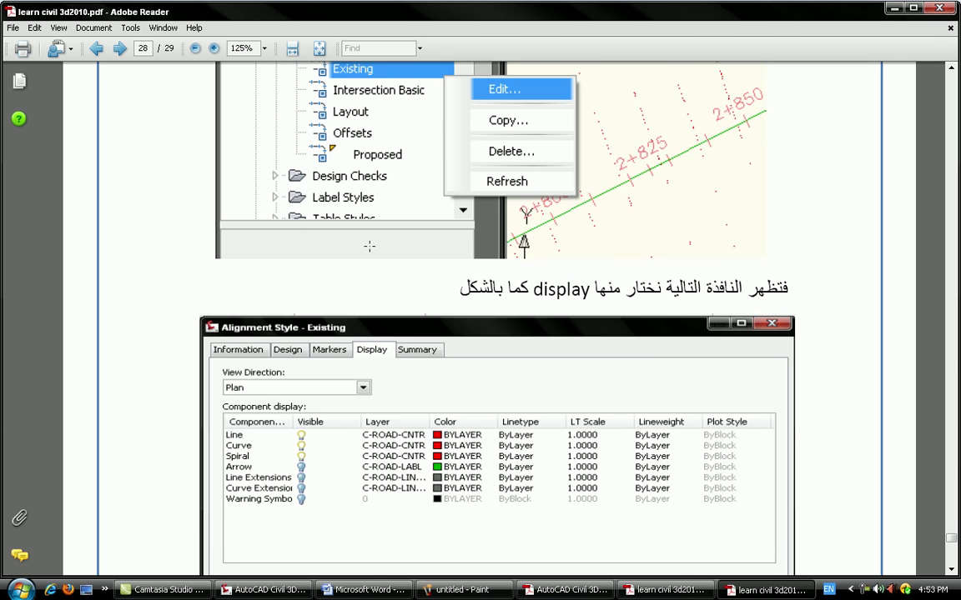
scroll(369, 243, "up", 2)
scroll(369, 242, "up", 2)
scroll(369, 243, "up", 4)
scroll(536, 330, "up", 3)
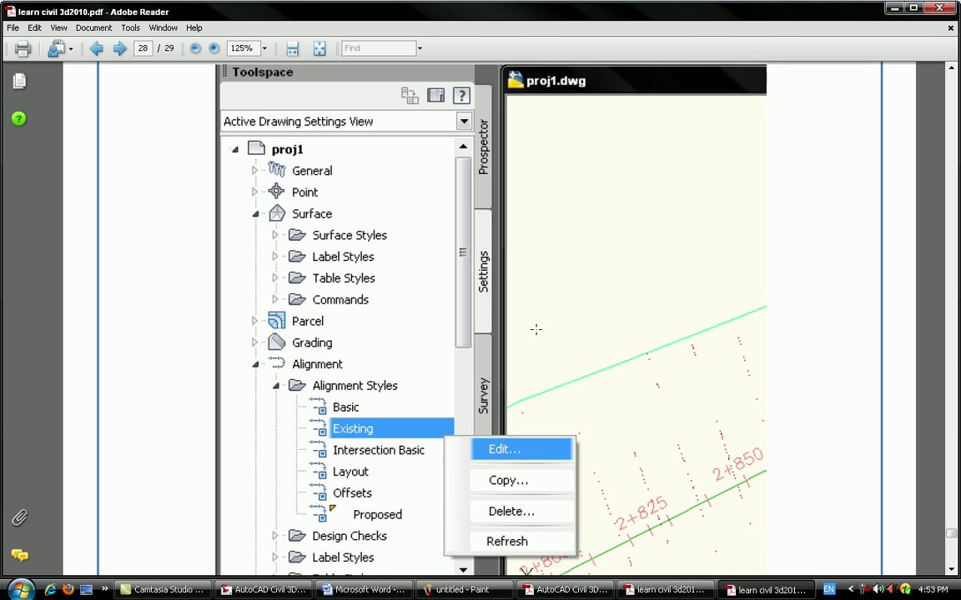
scroll(394, 435, "up", 3)
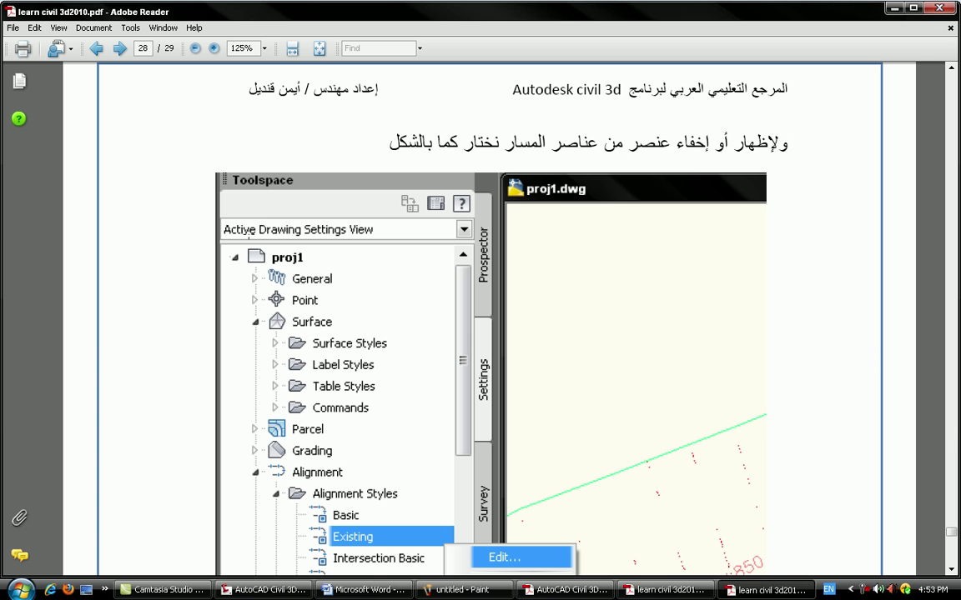
scroll(337, 210, "down", 1)
scroll(367, 218, "up", 2)
scroll(393, 225, "up", 1)
scroll(496, 226, "up", 15)
scroll(495, 229, "up", 6)
scroll(467, 221, "up", 10)
scroll(443, 215, "up", 2)
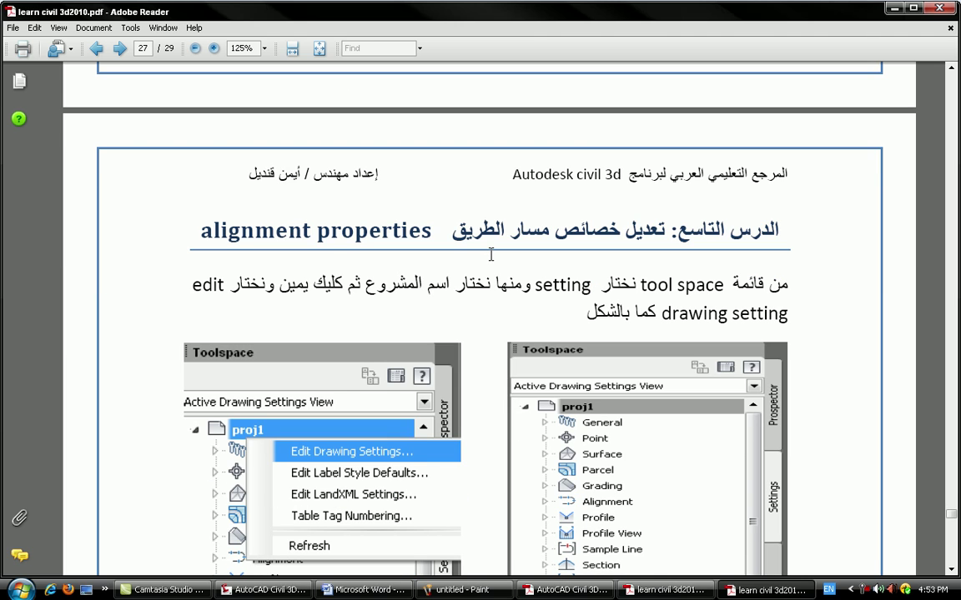